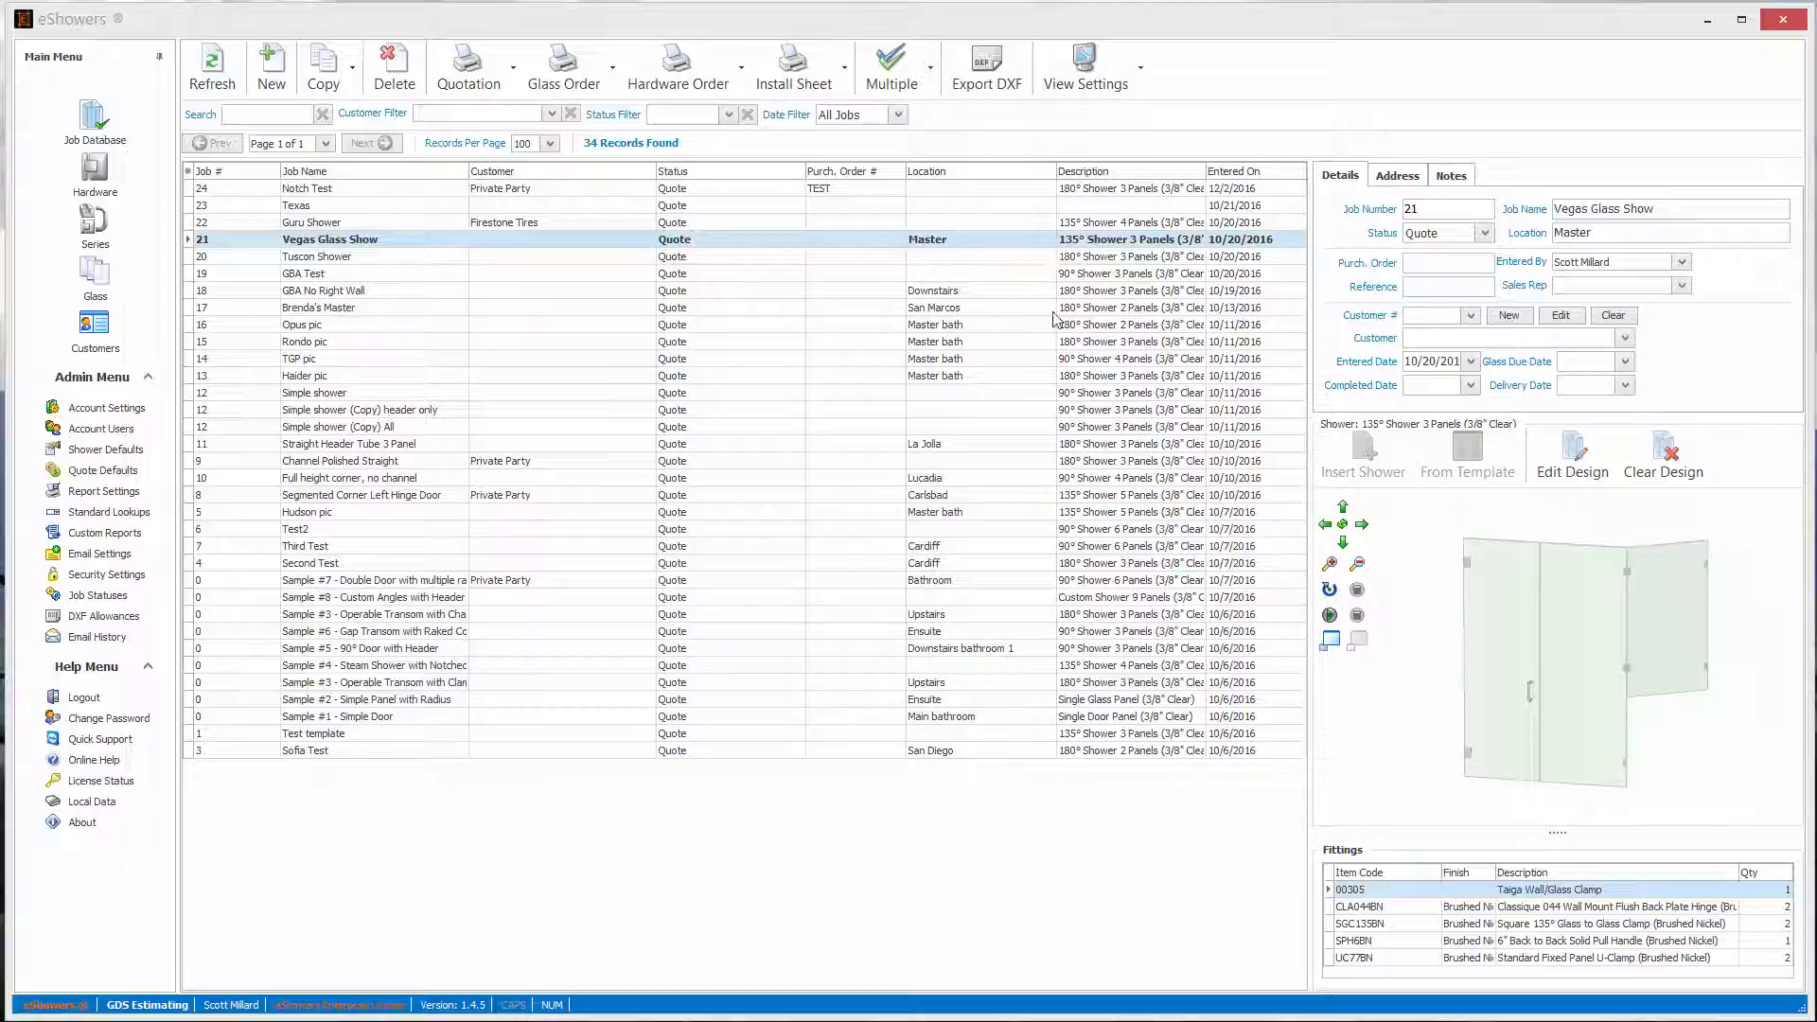
- Look at the shower previews of listed jobs and open the design of the TGP pic job
left_click(1103, 308)
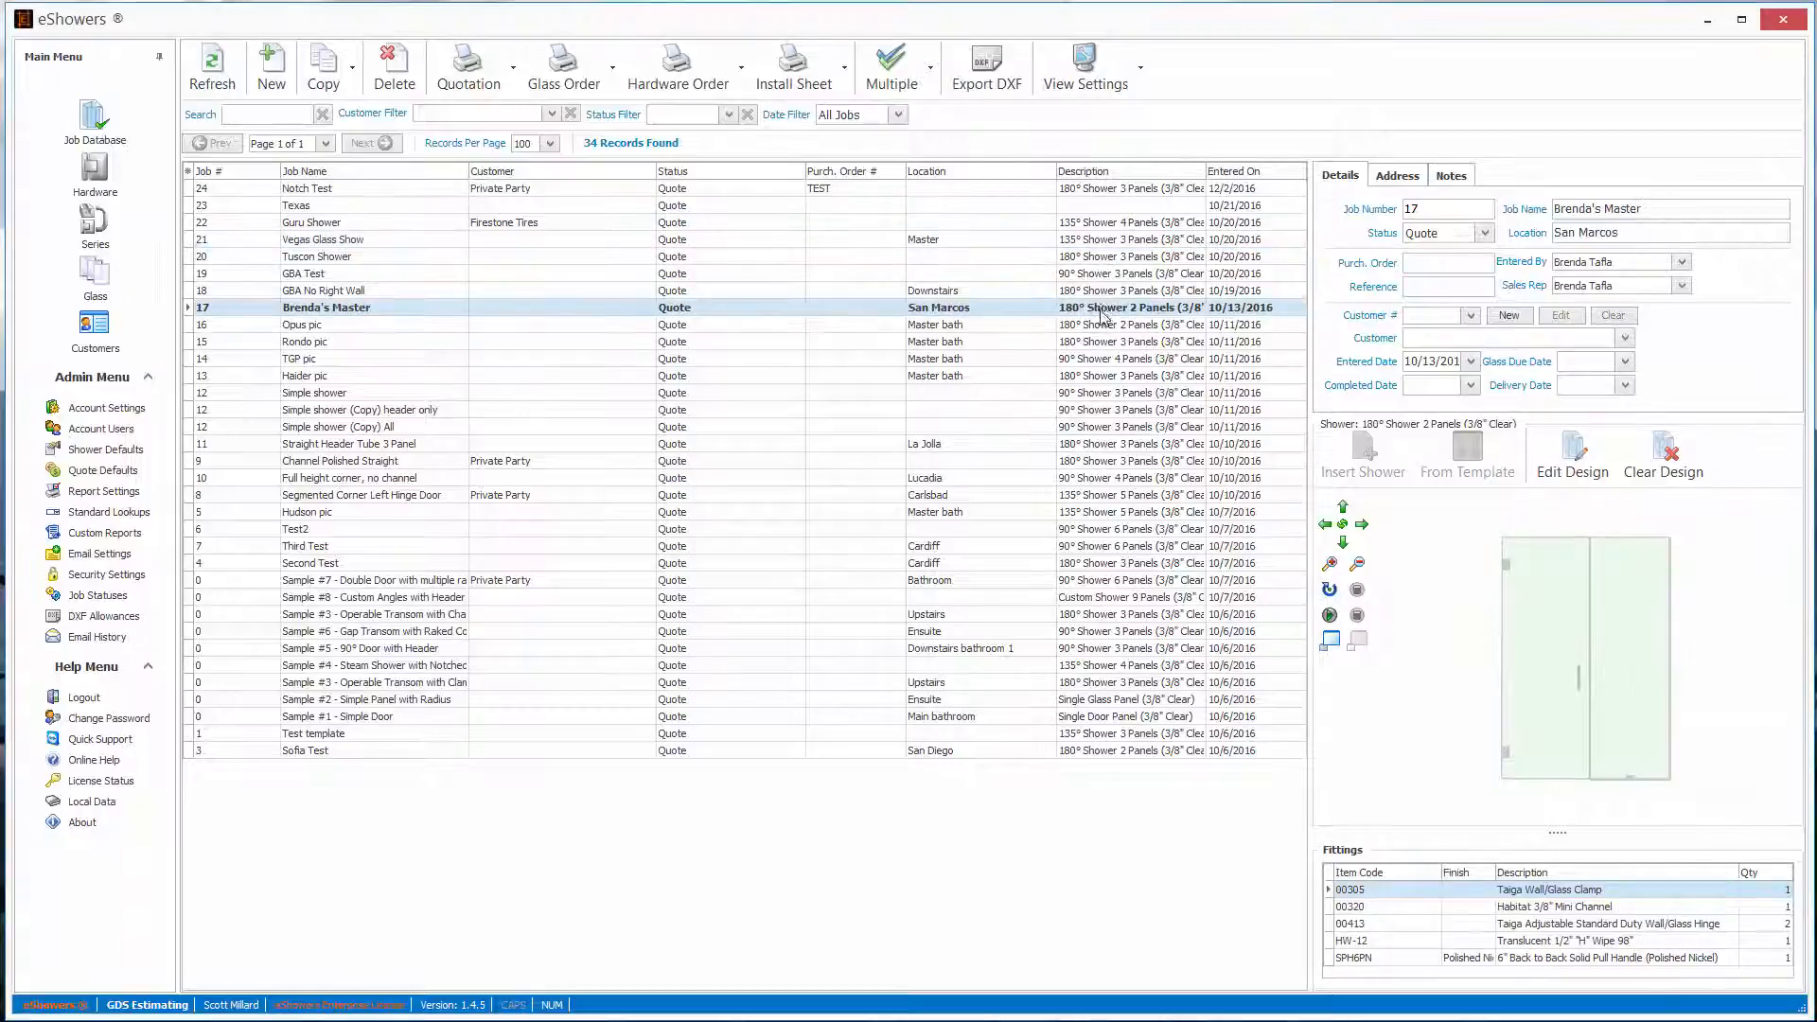
left_click(1106, 358)
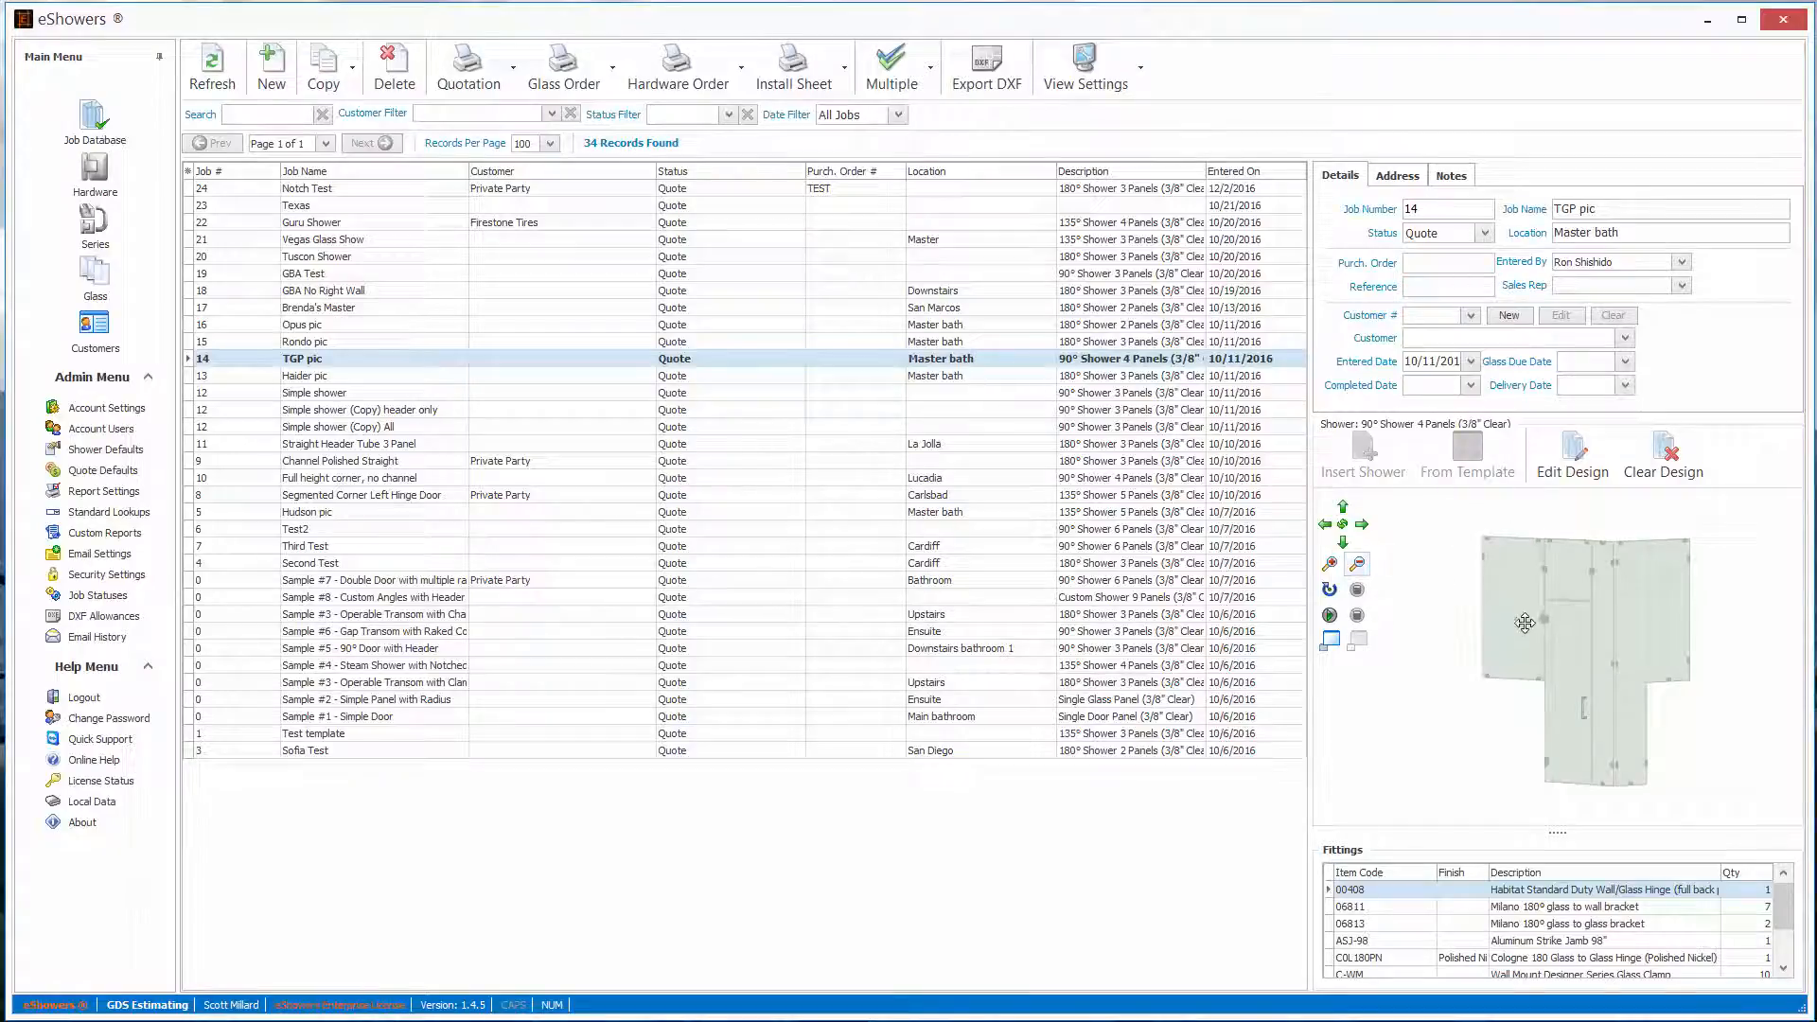
mouse_move(1527, 618)
left_mouse_down()
mouse_move(1486, 622)
mouse_move(1556, 611)
left_mouse_up()
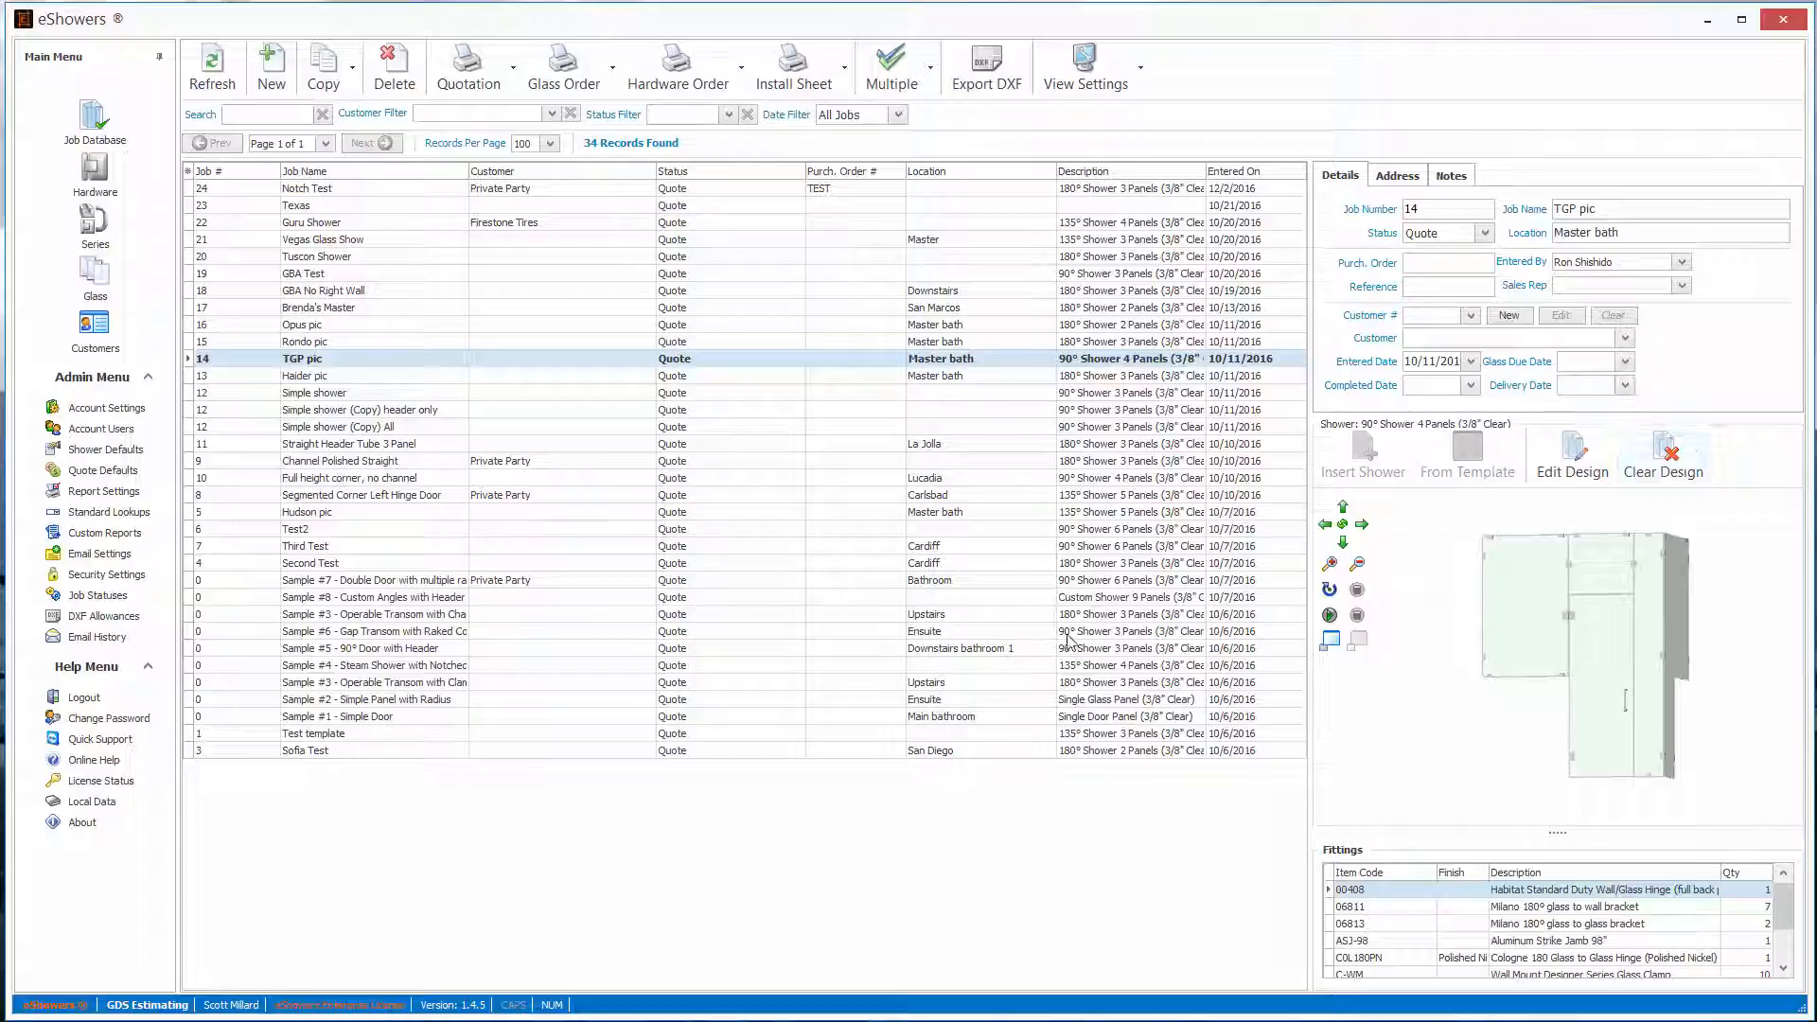
double_click(315, 363)
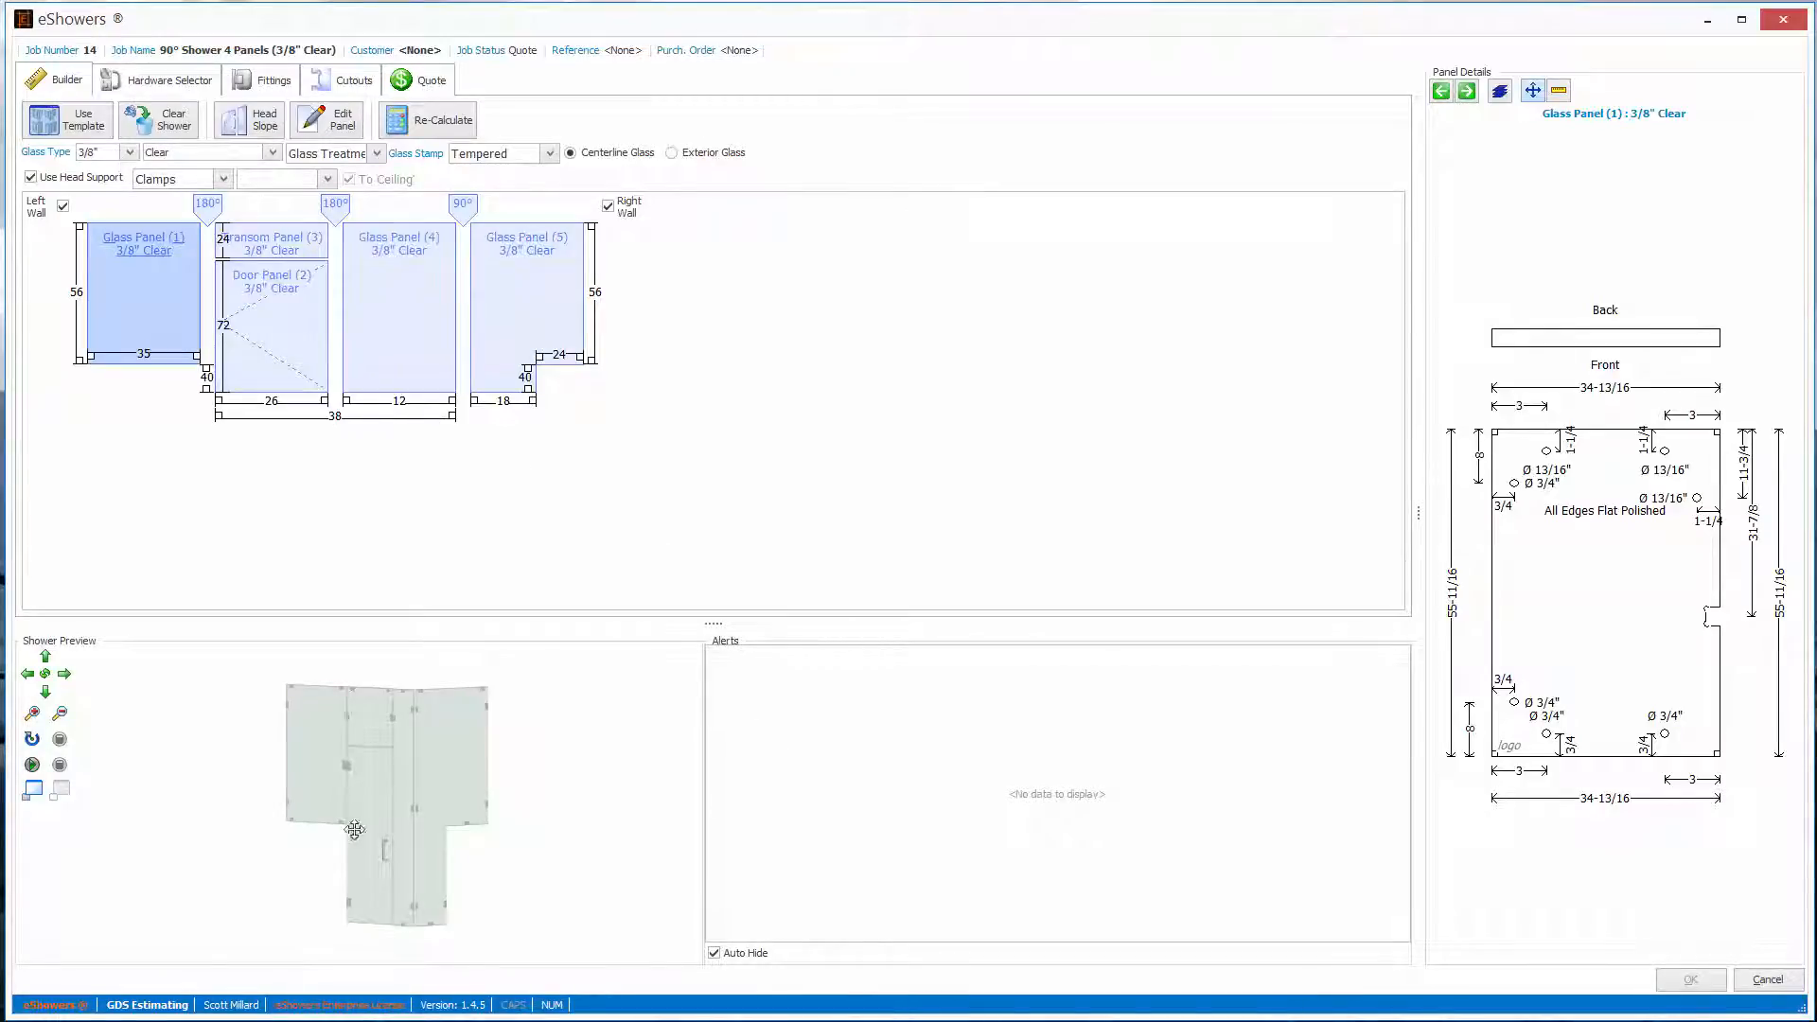
- Swing the door open and closed in the 3D shower preview, and view the model full screen
mouse_move(386, 860)
left_mouse_down()
mouse_move(337, 865)
mouse_move(417, 864)
mouse_move(422, 842)
mouse_move(403, 882)
mouse_move(385, 853)
left_mouse_up()
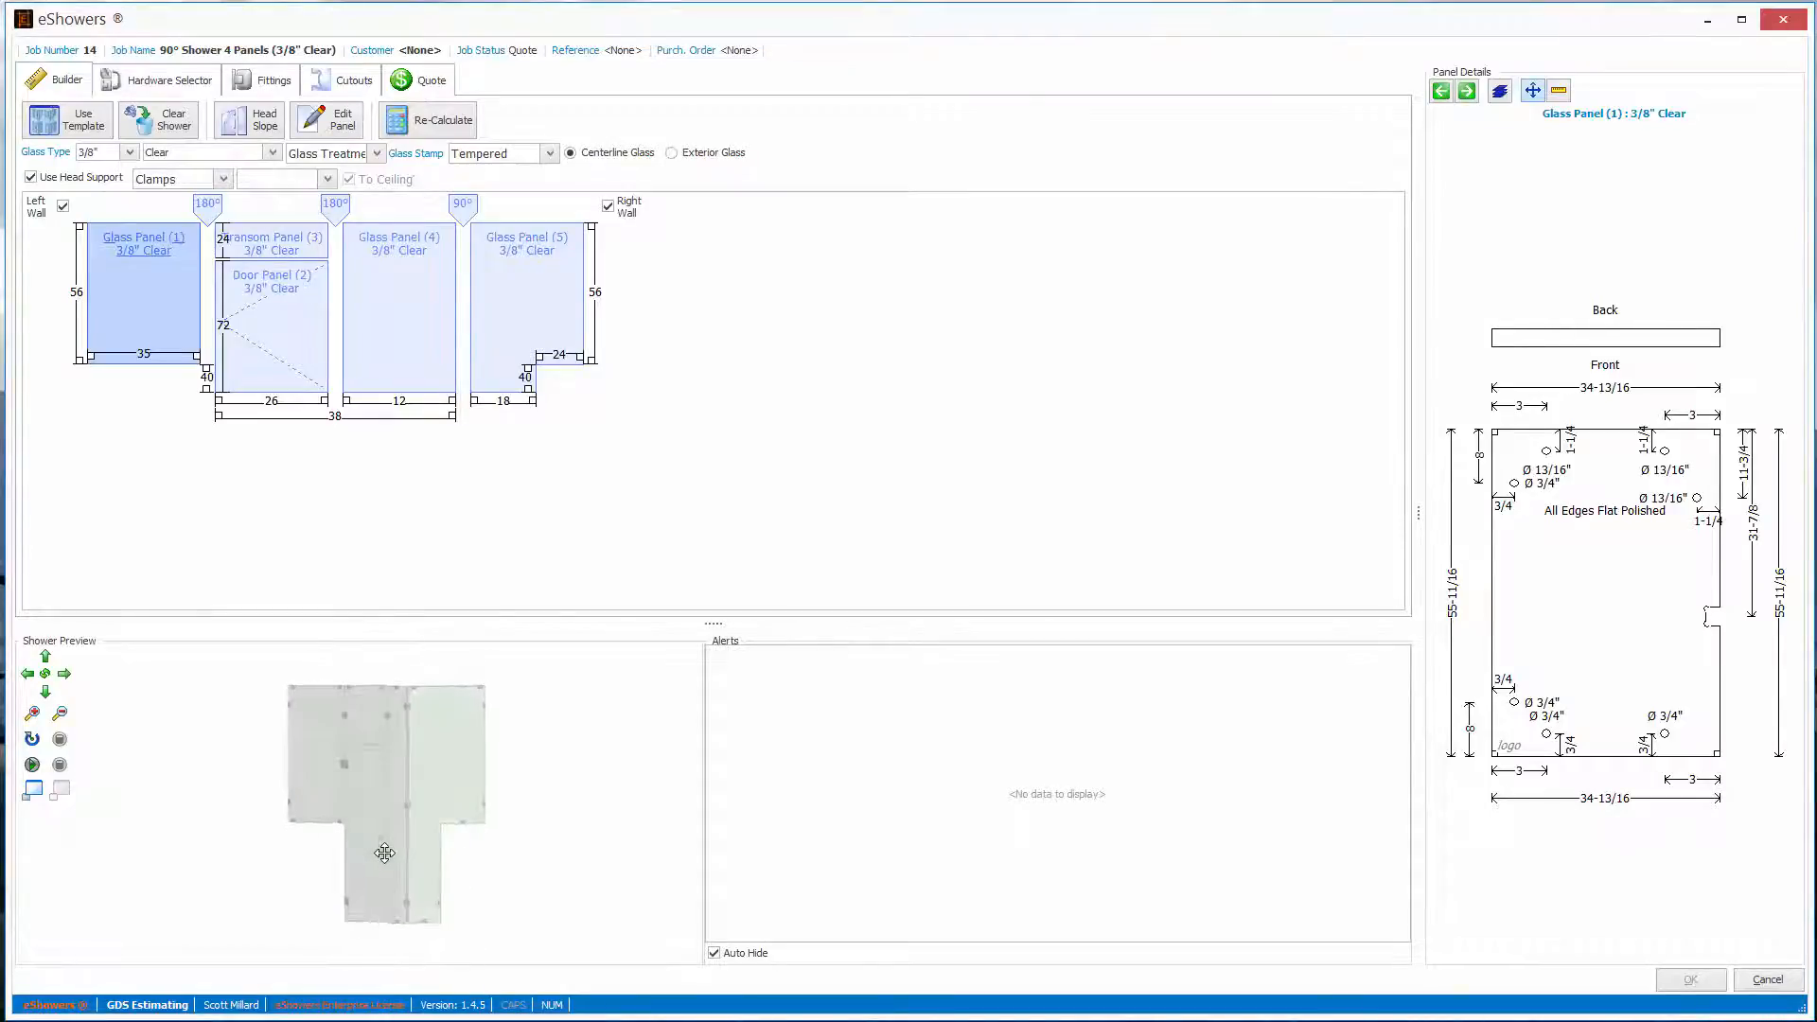
left_click(32, 765)
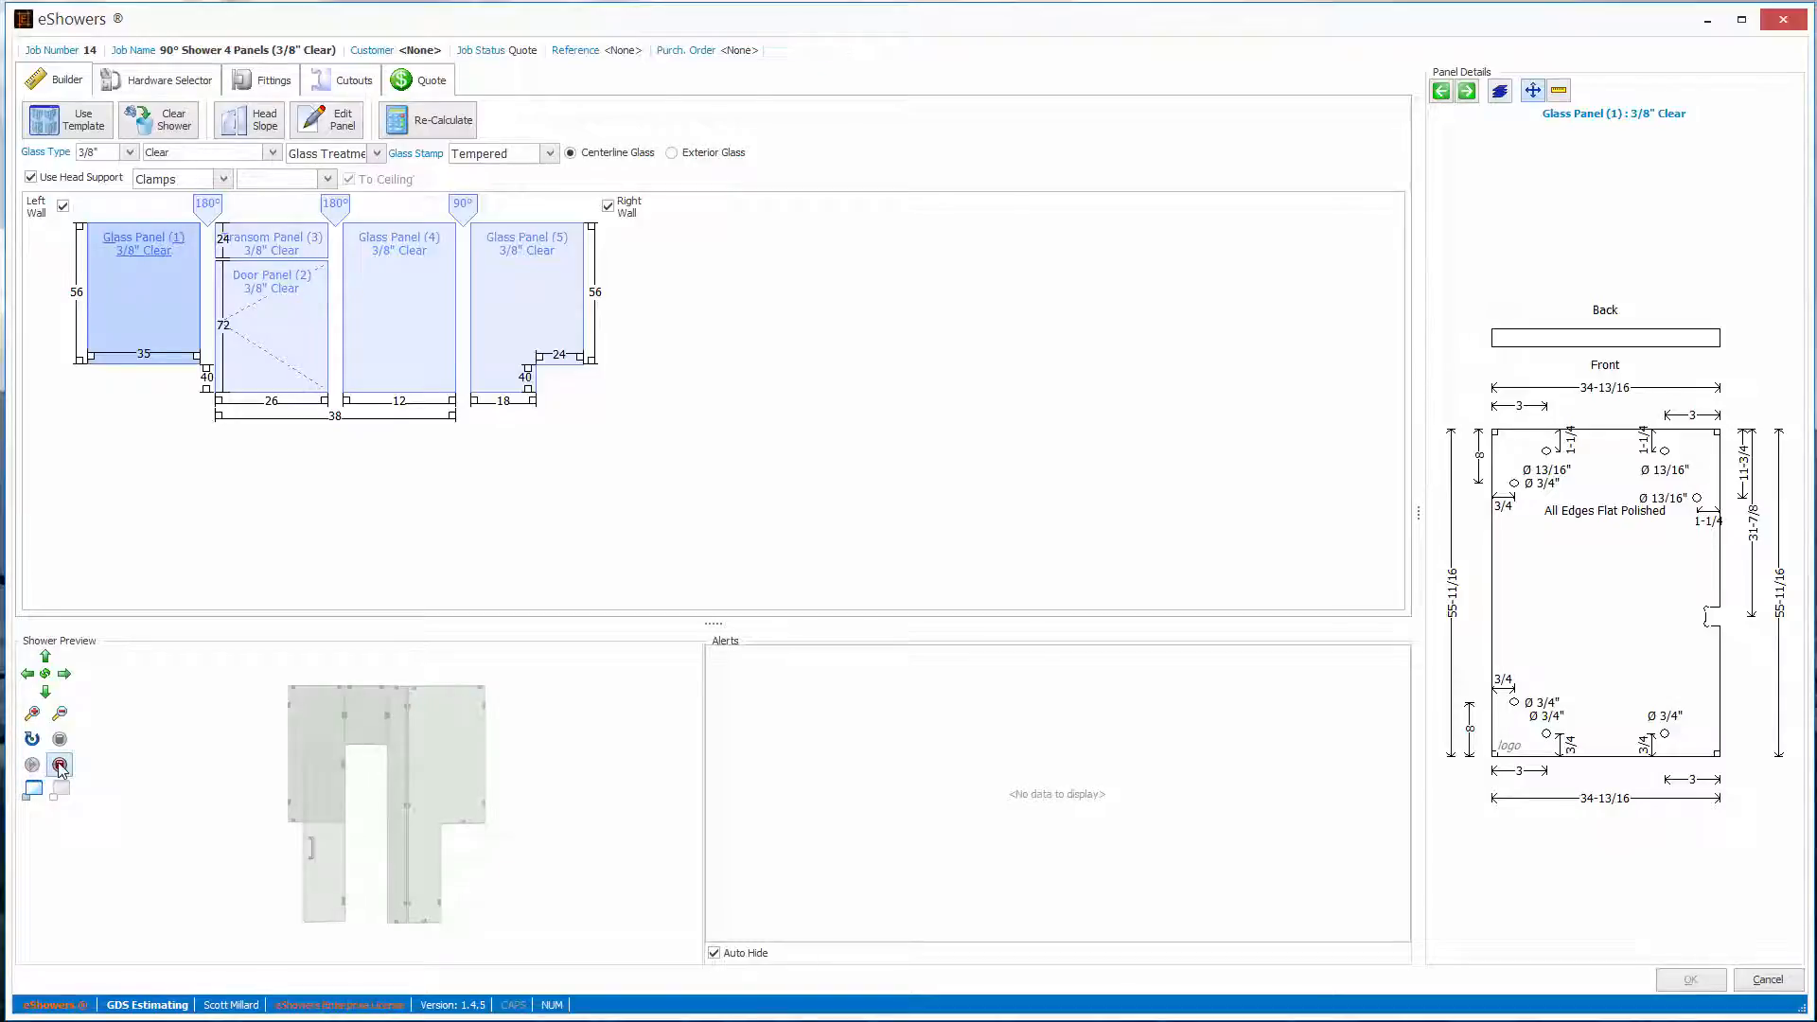
left_click(59, 765)
left_click(34, 793)
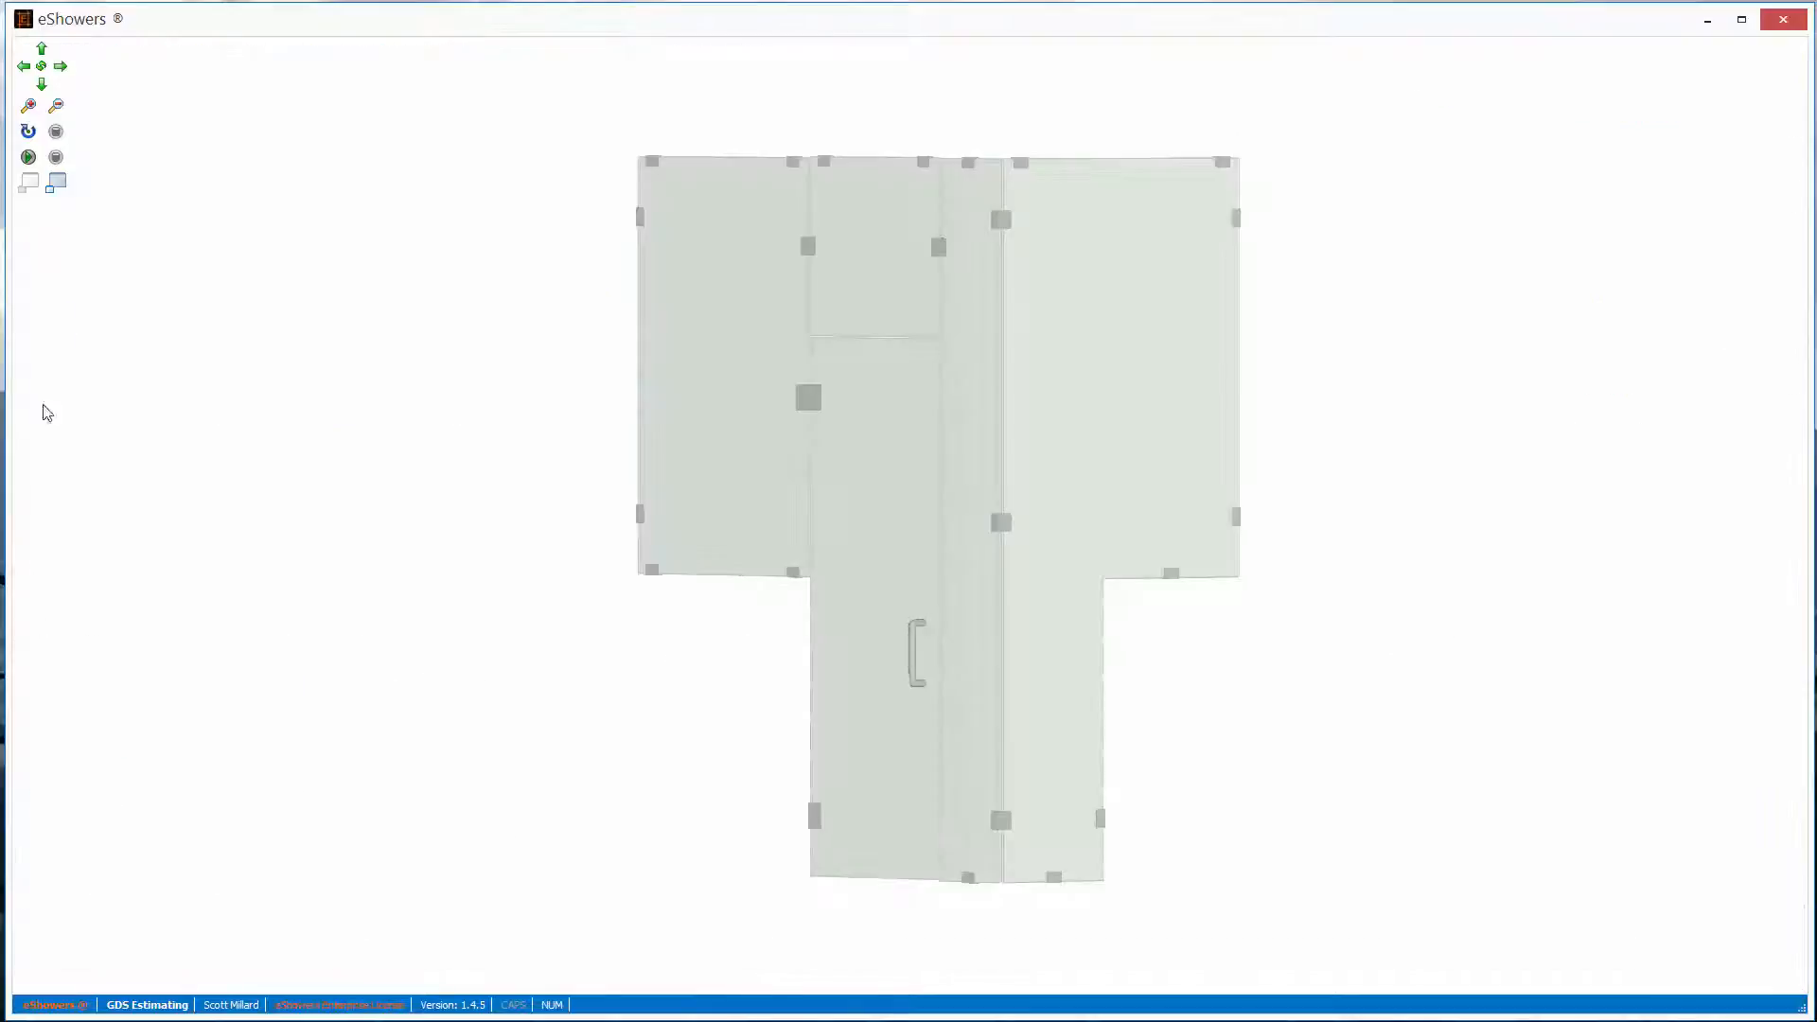
left_click(61, 186)
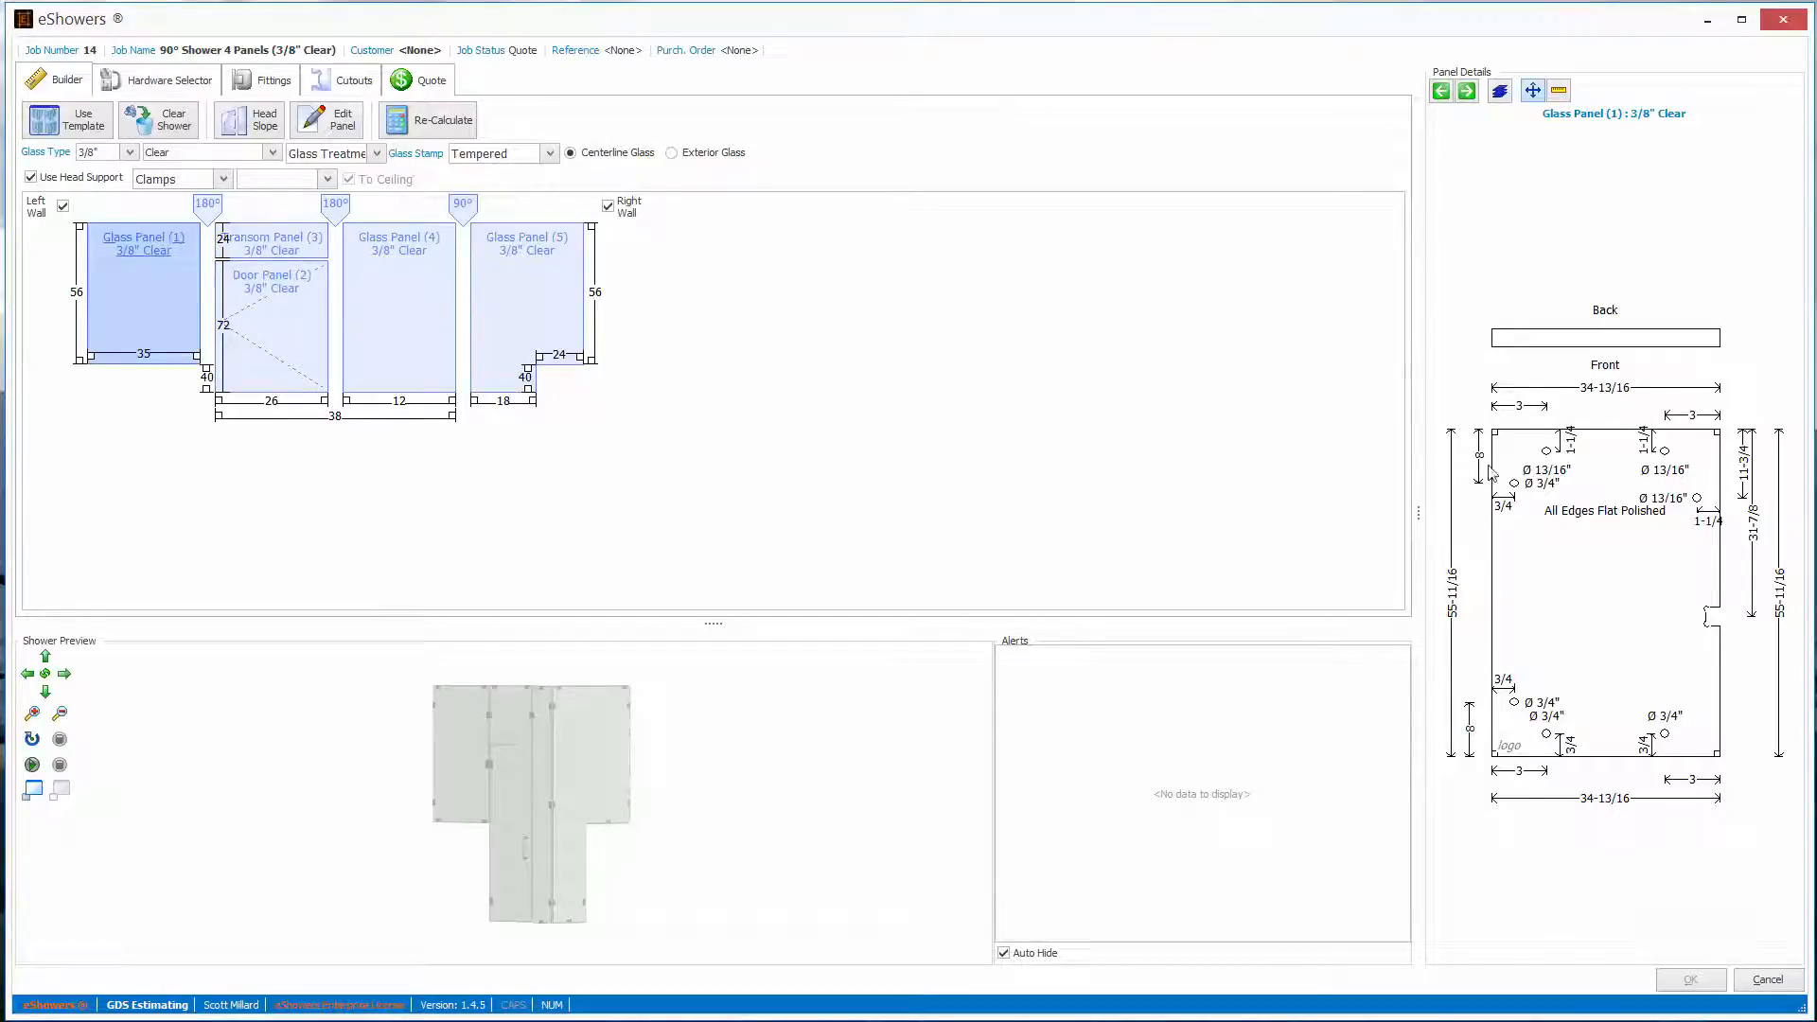
- Examine the panel detail drawings one by one through Glass Panel (5), and return to Transom Panel (3)
left_click(1466, 91)
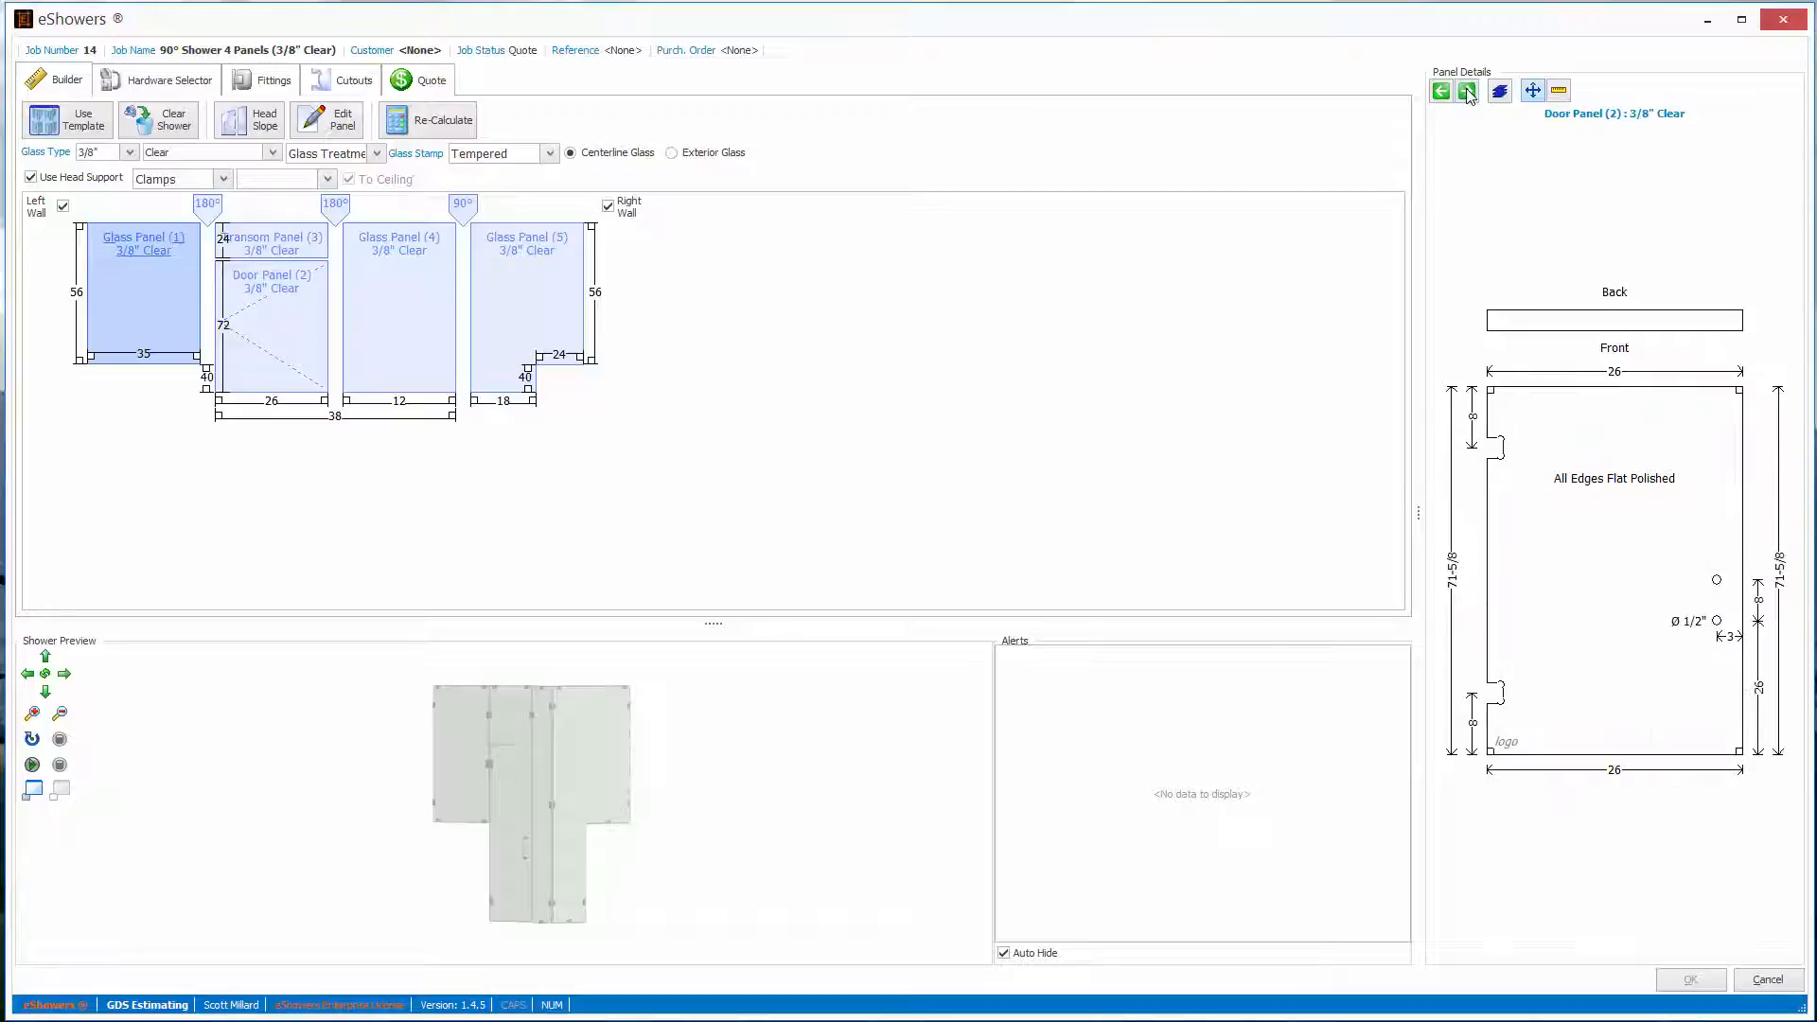
left_click(1468, 92)
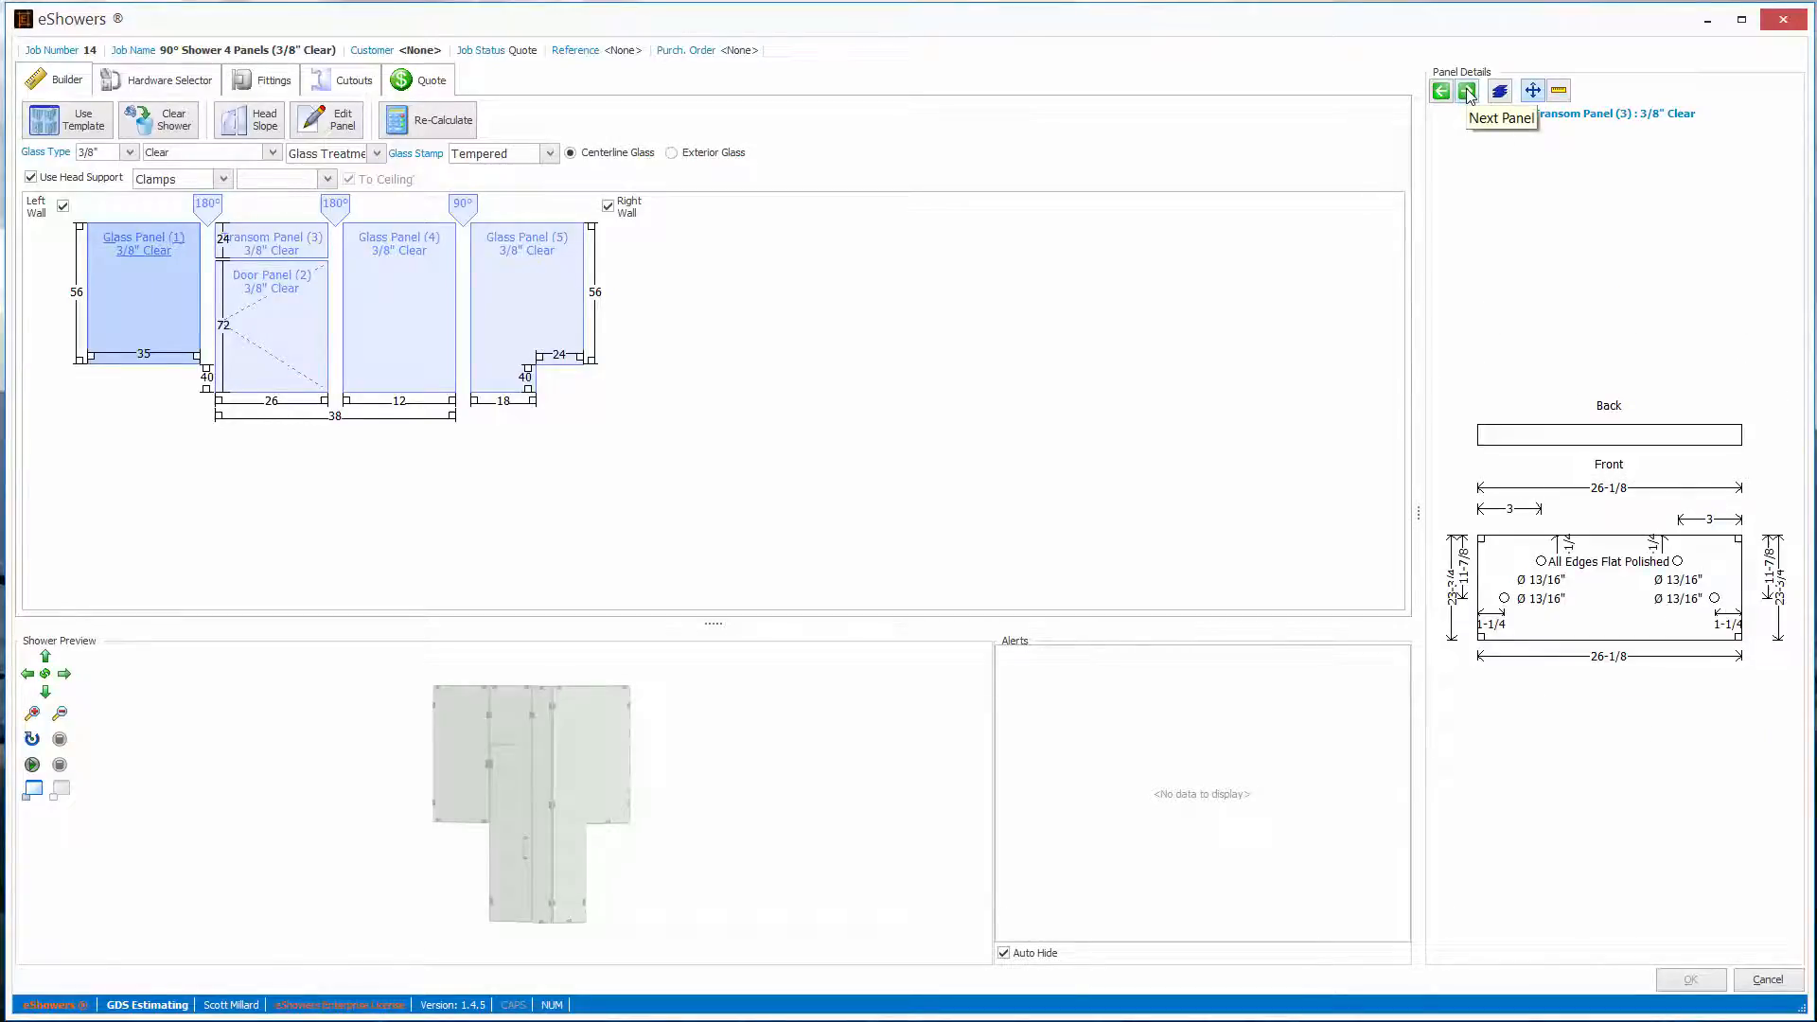
left_click(1468, 91)
left_click(1467, 92)
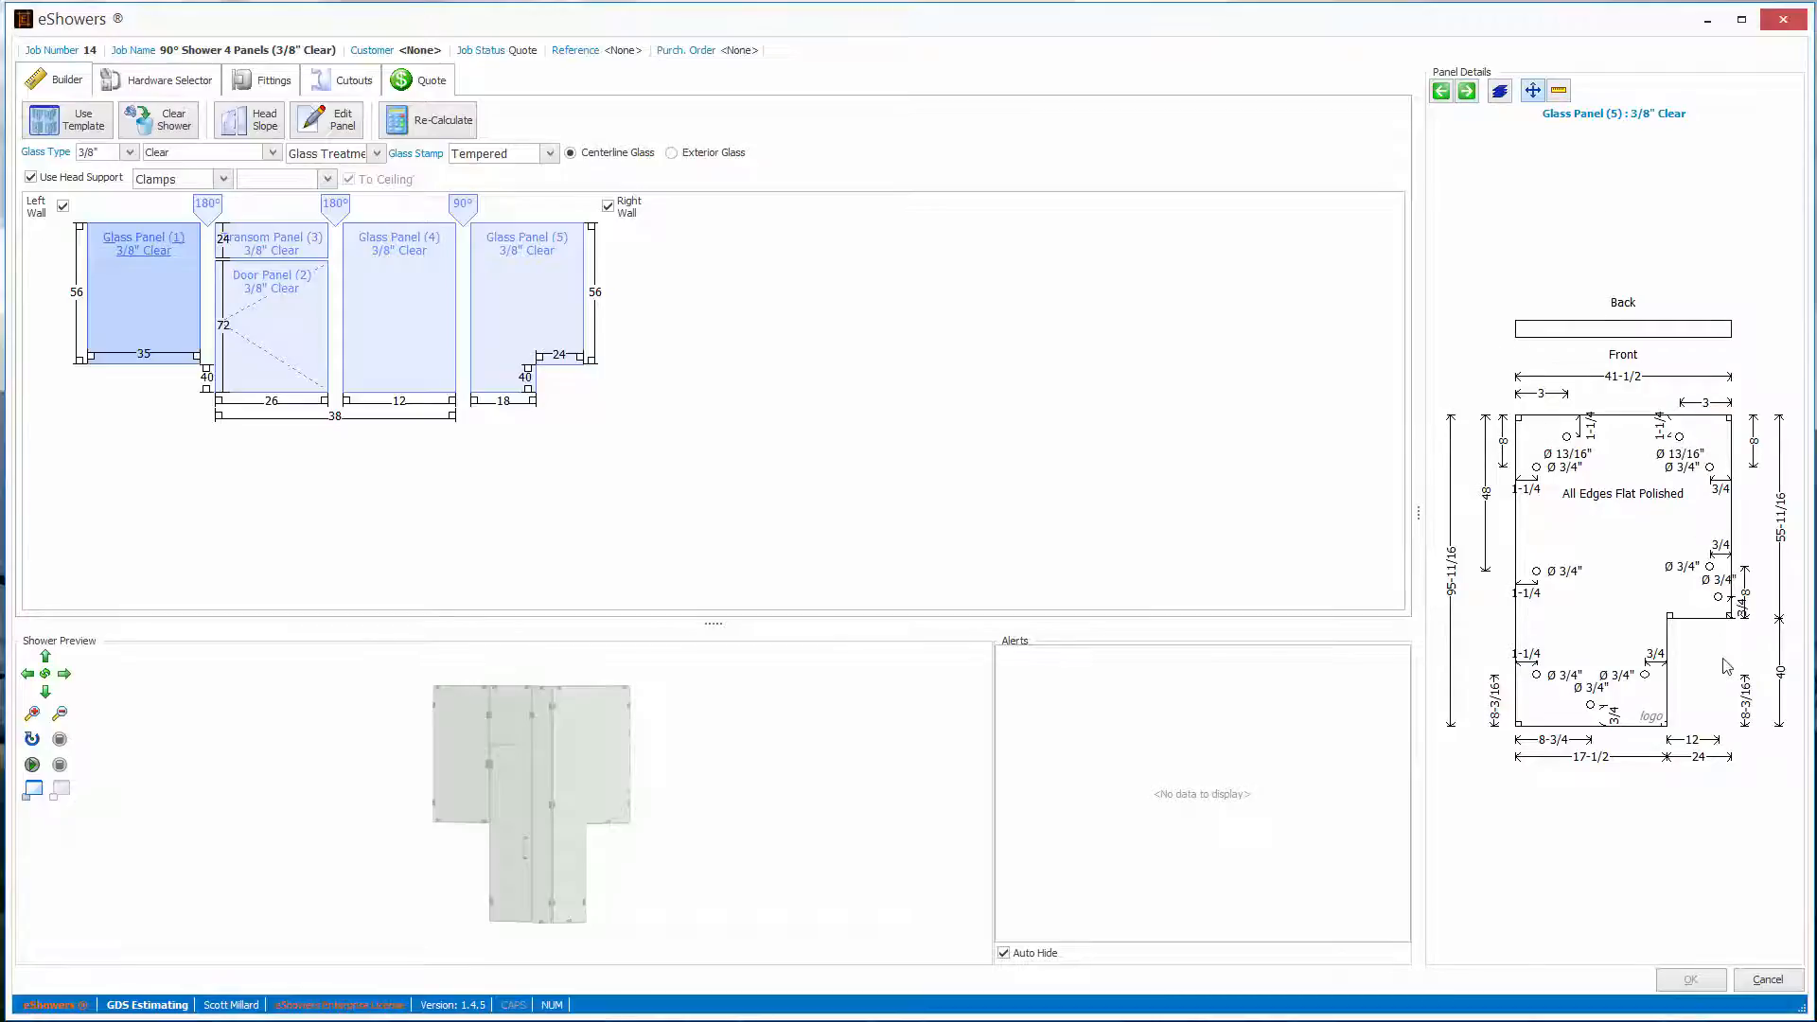
left_click(1442, 91)
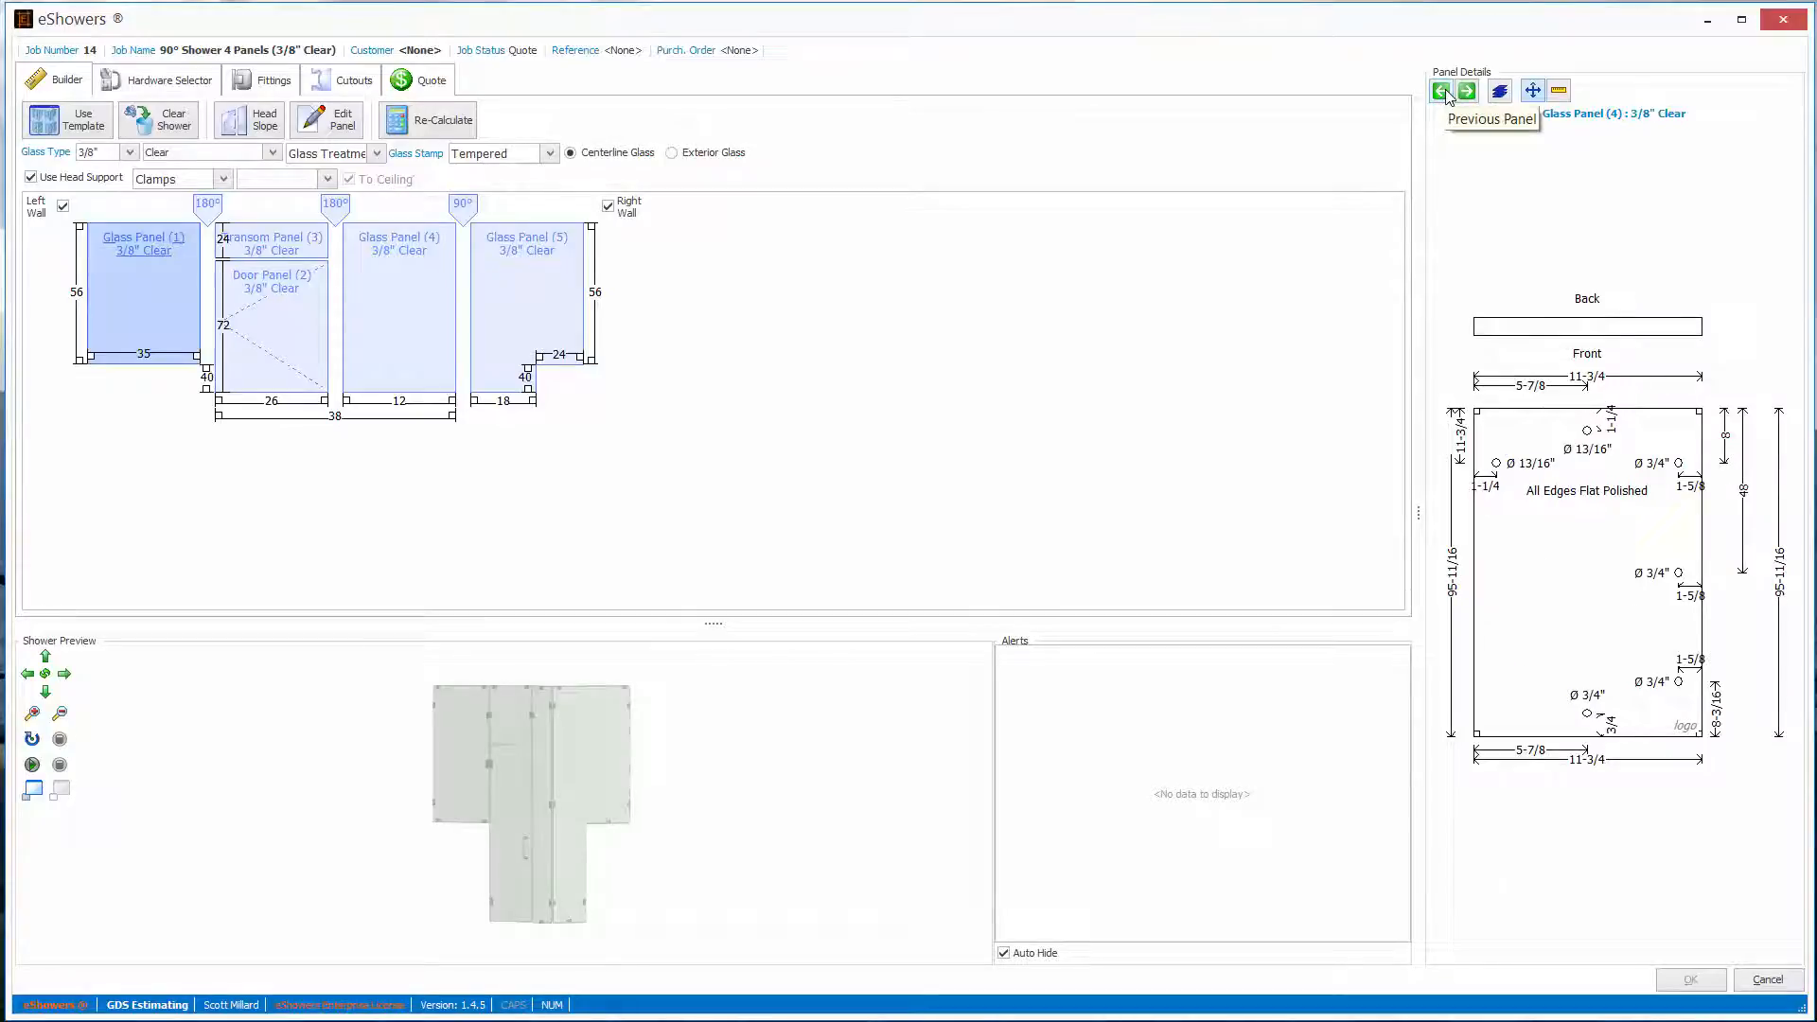
left_click(1443, 92)
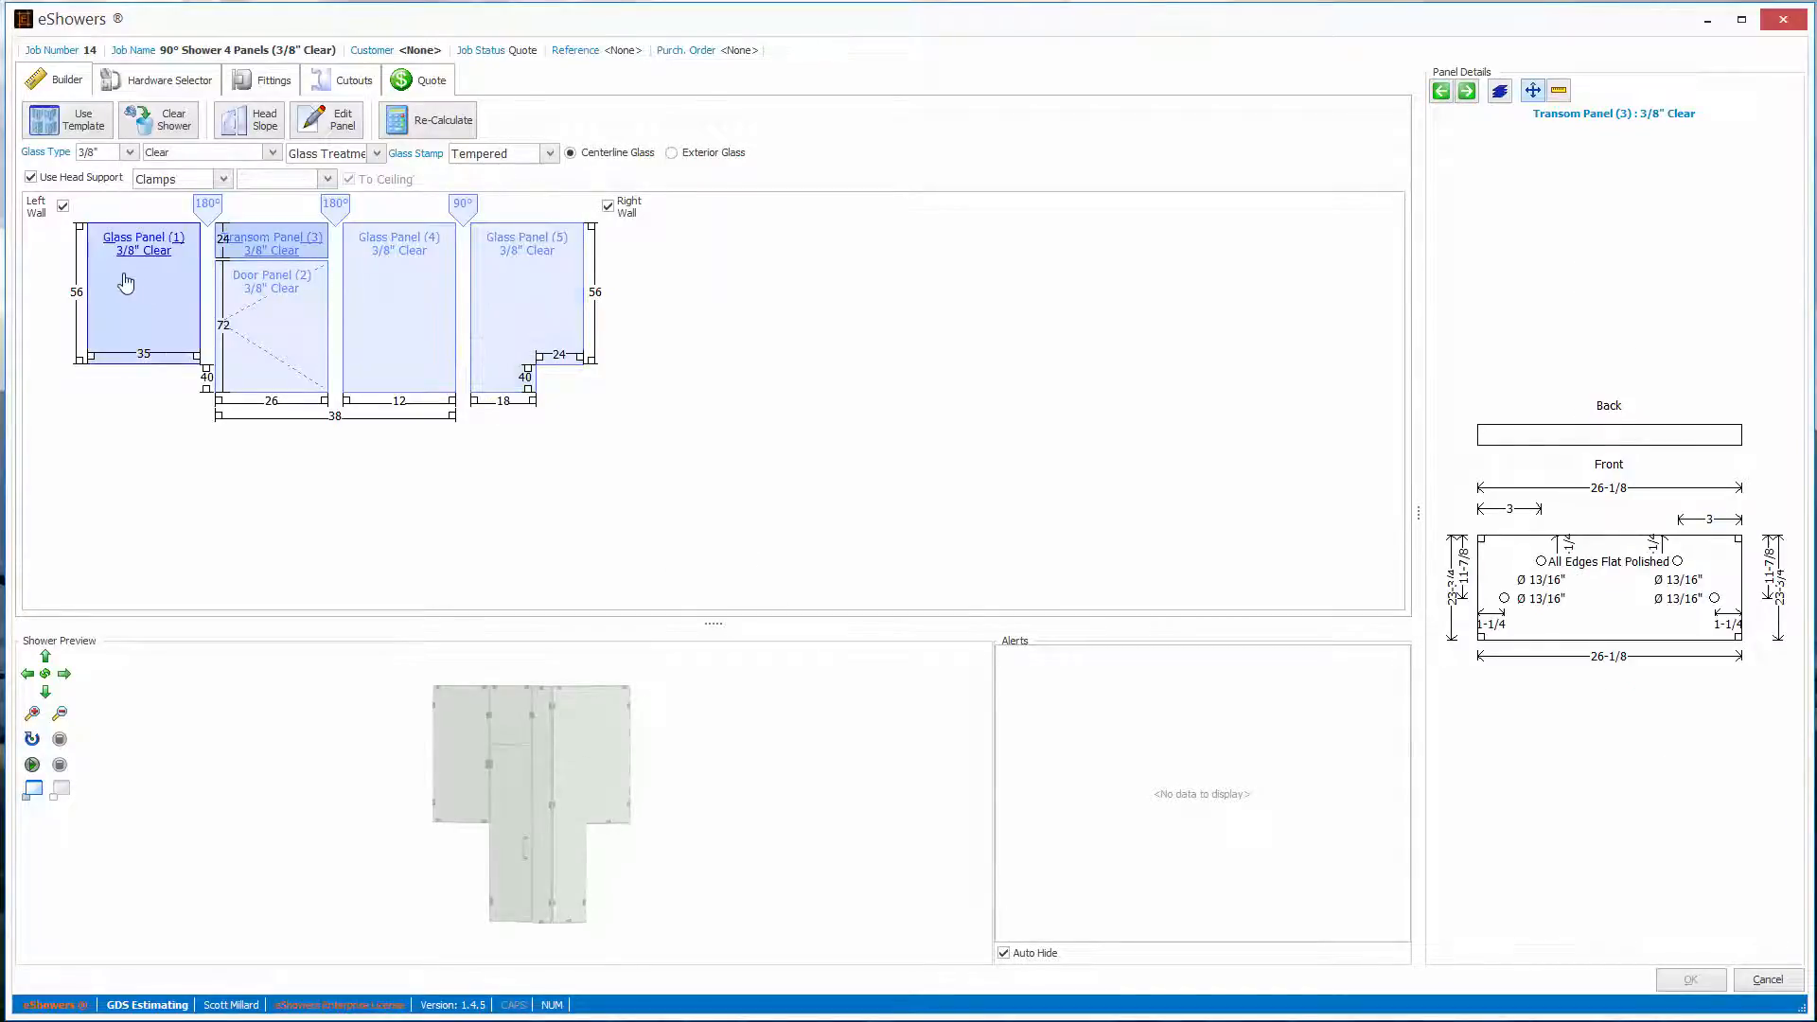
- Examine the outage options for Glass Panel (1)'s outer height, then select Glass Panel (4) without applying any outage
left_click(78, 296)
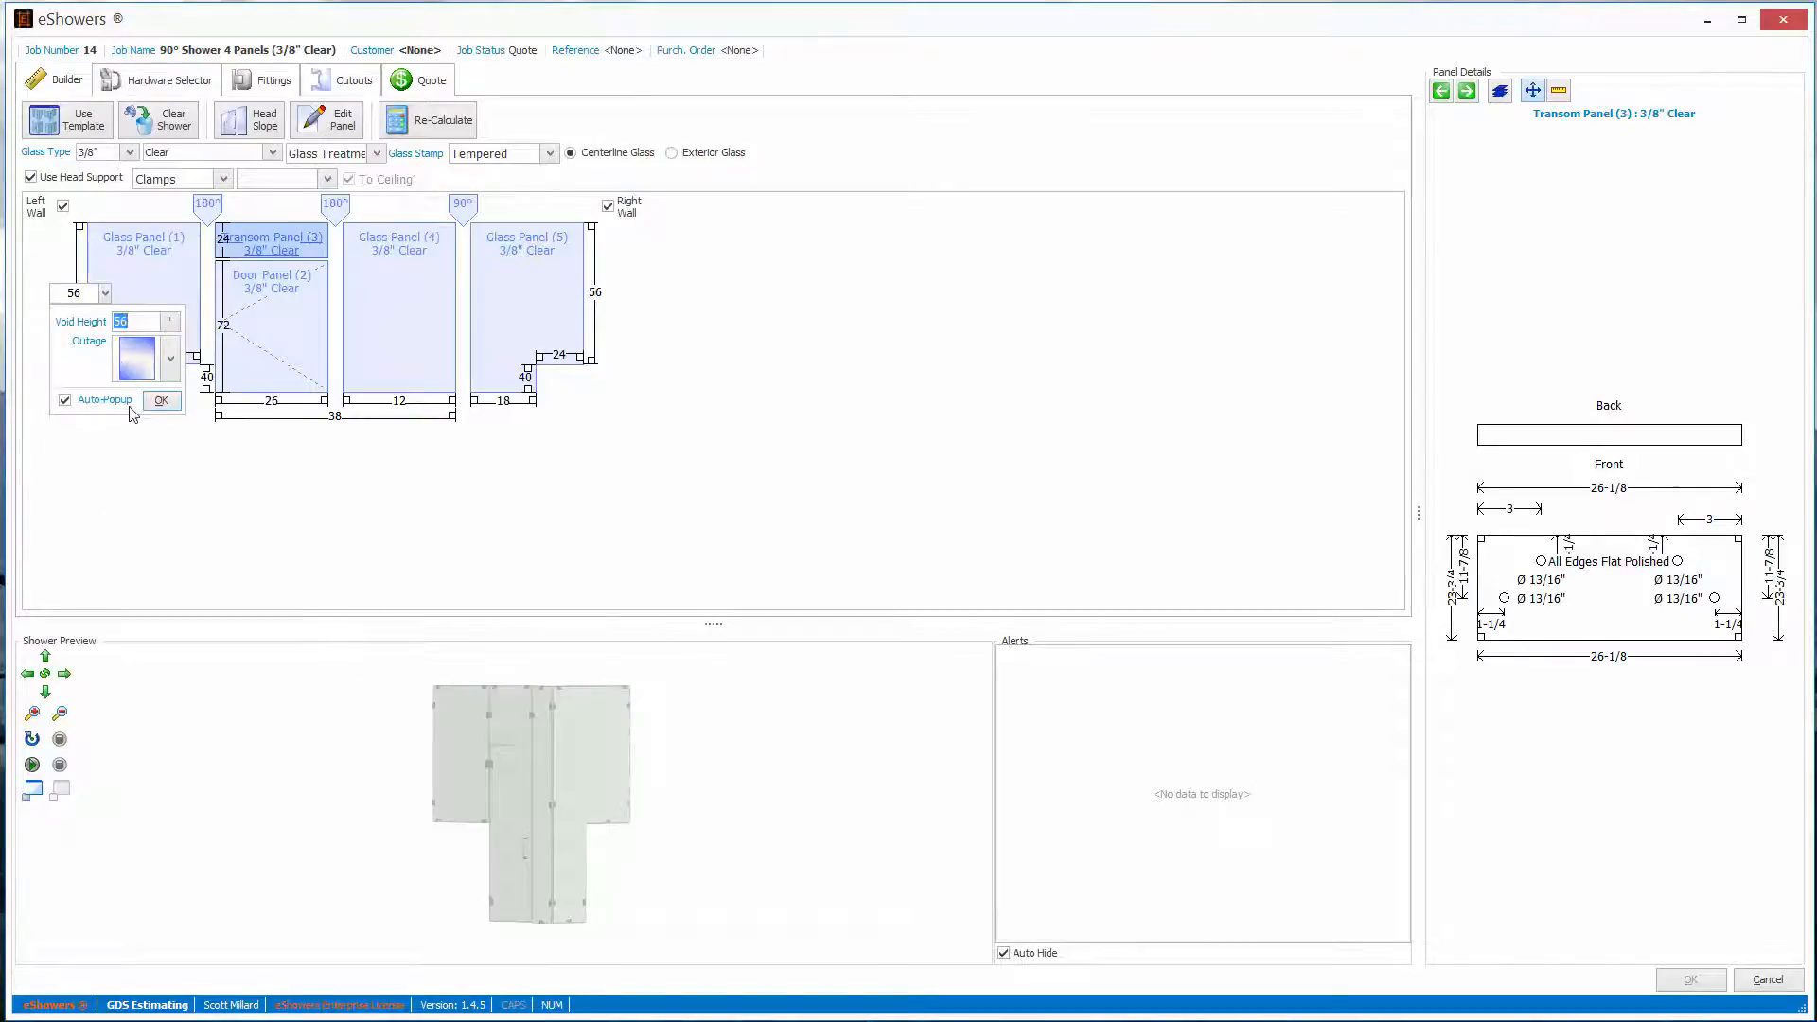
left_click(171, 358)
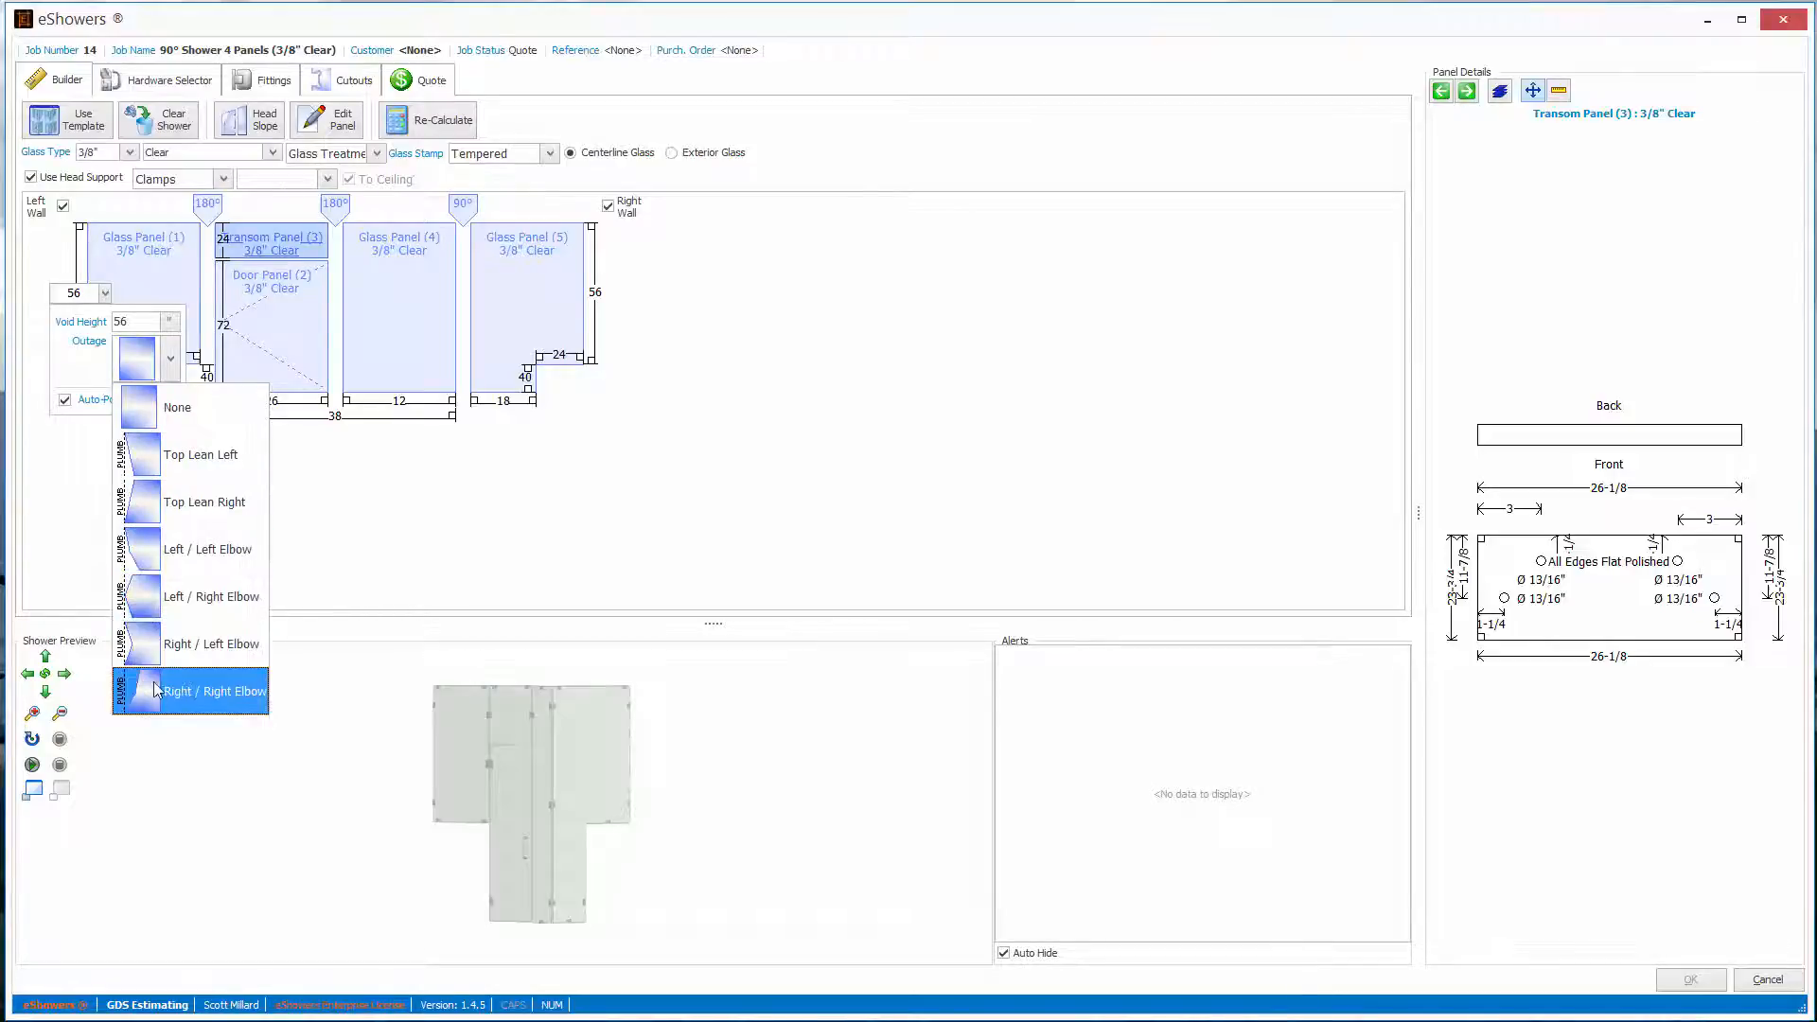
left_click(381, 306)
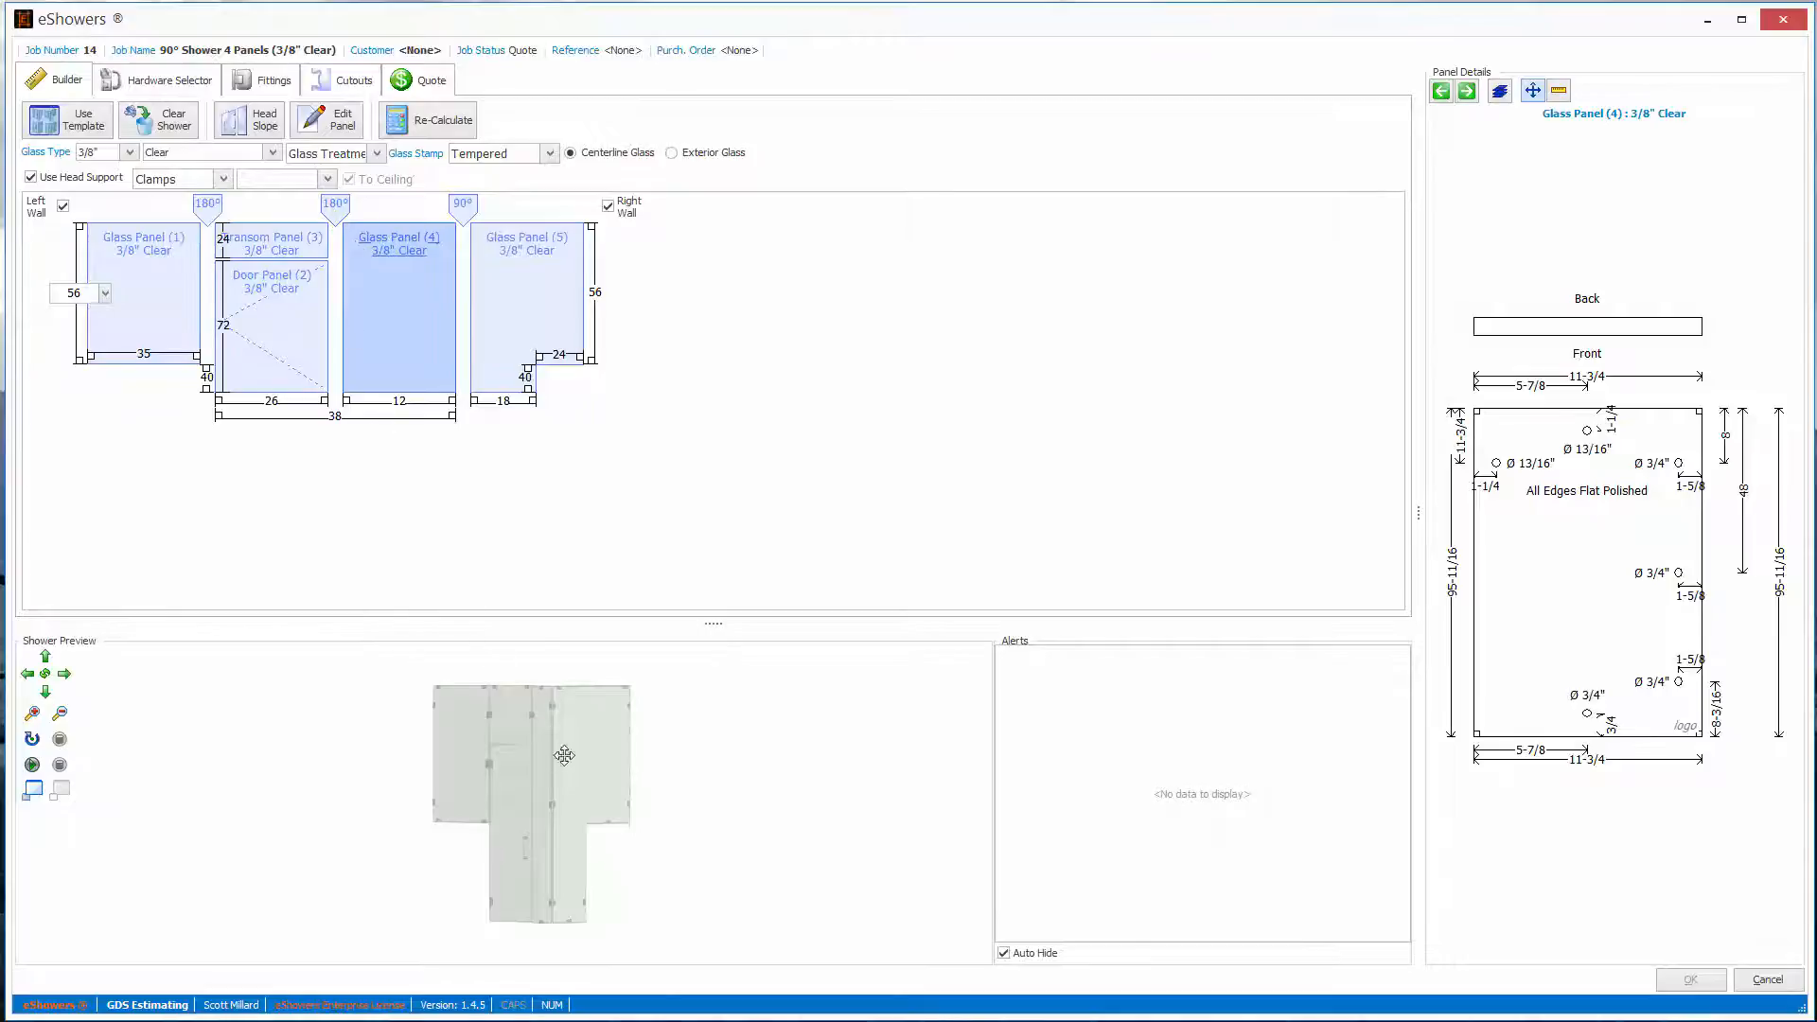
left_click_drag(564, 754, 535, 841)
left_click_drag(536, 833, 582, 755)
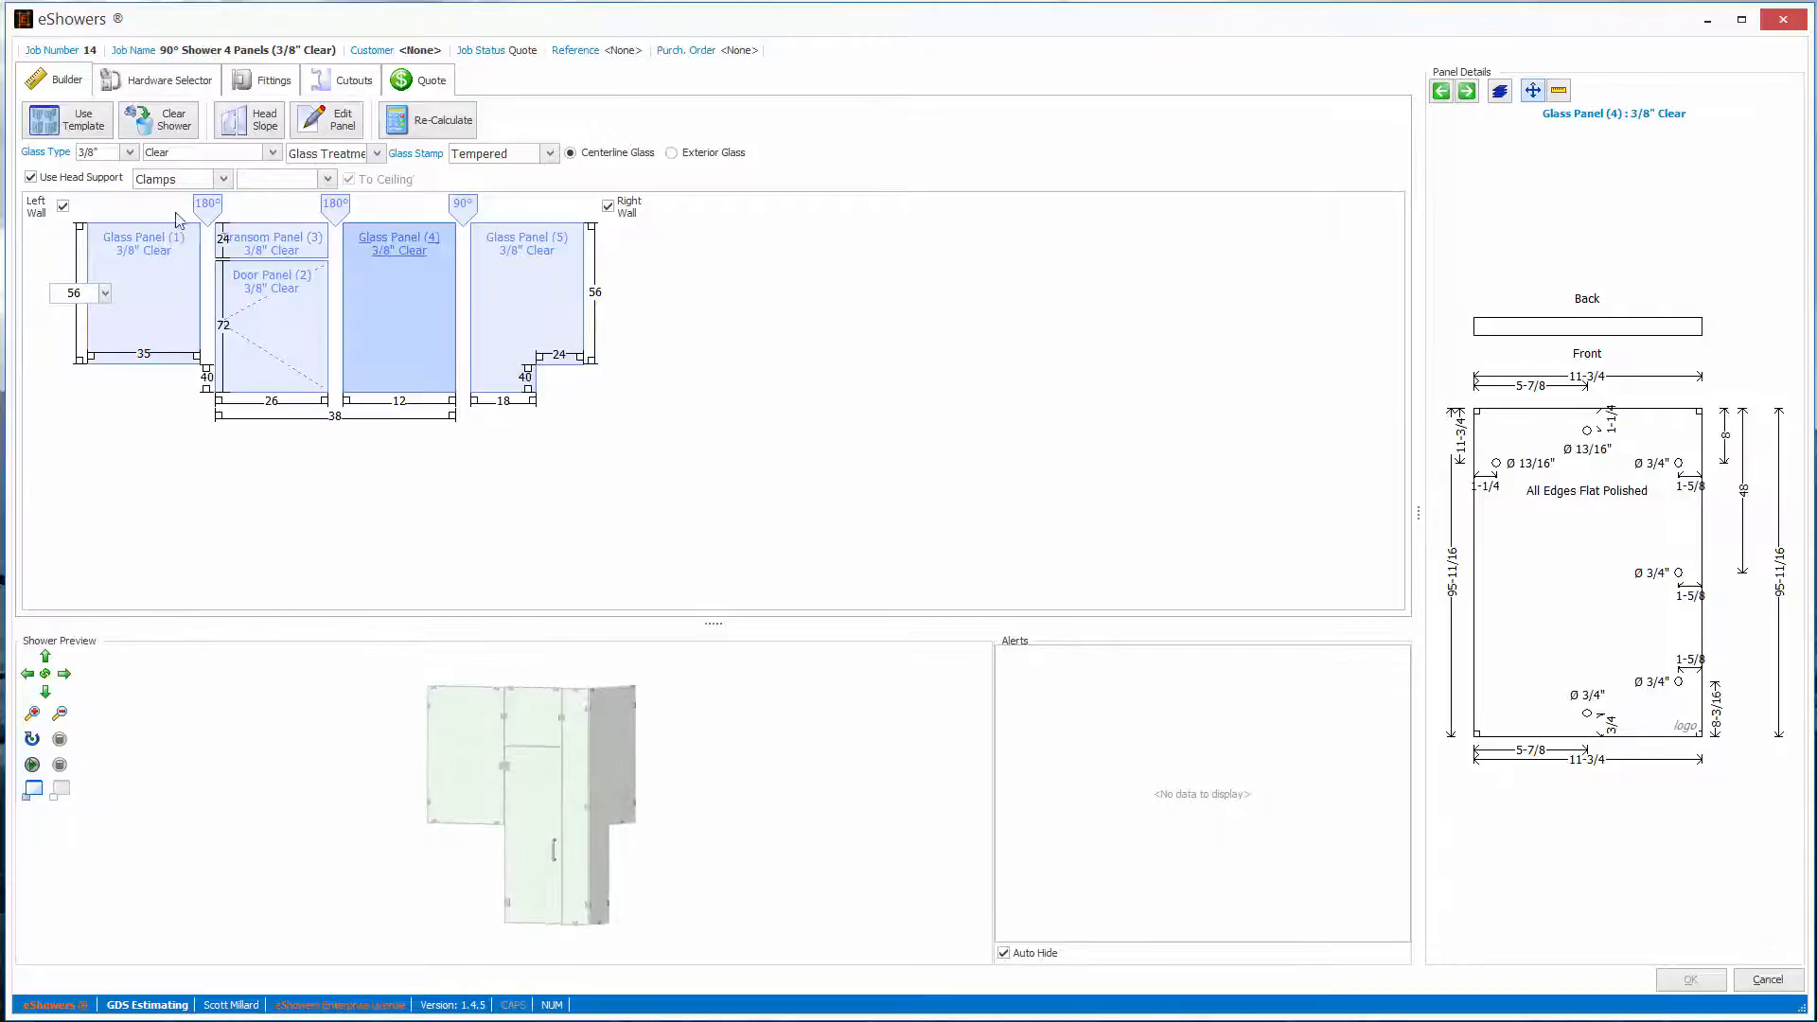
- Review the shower's hardware selections and the available Glass 90° clamp parts, keeping SGC90
left_click(151, 79)
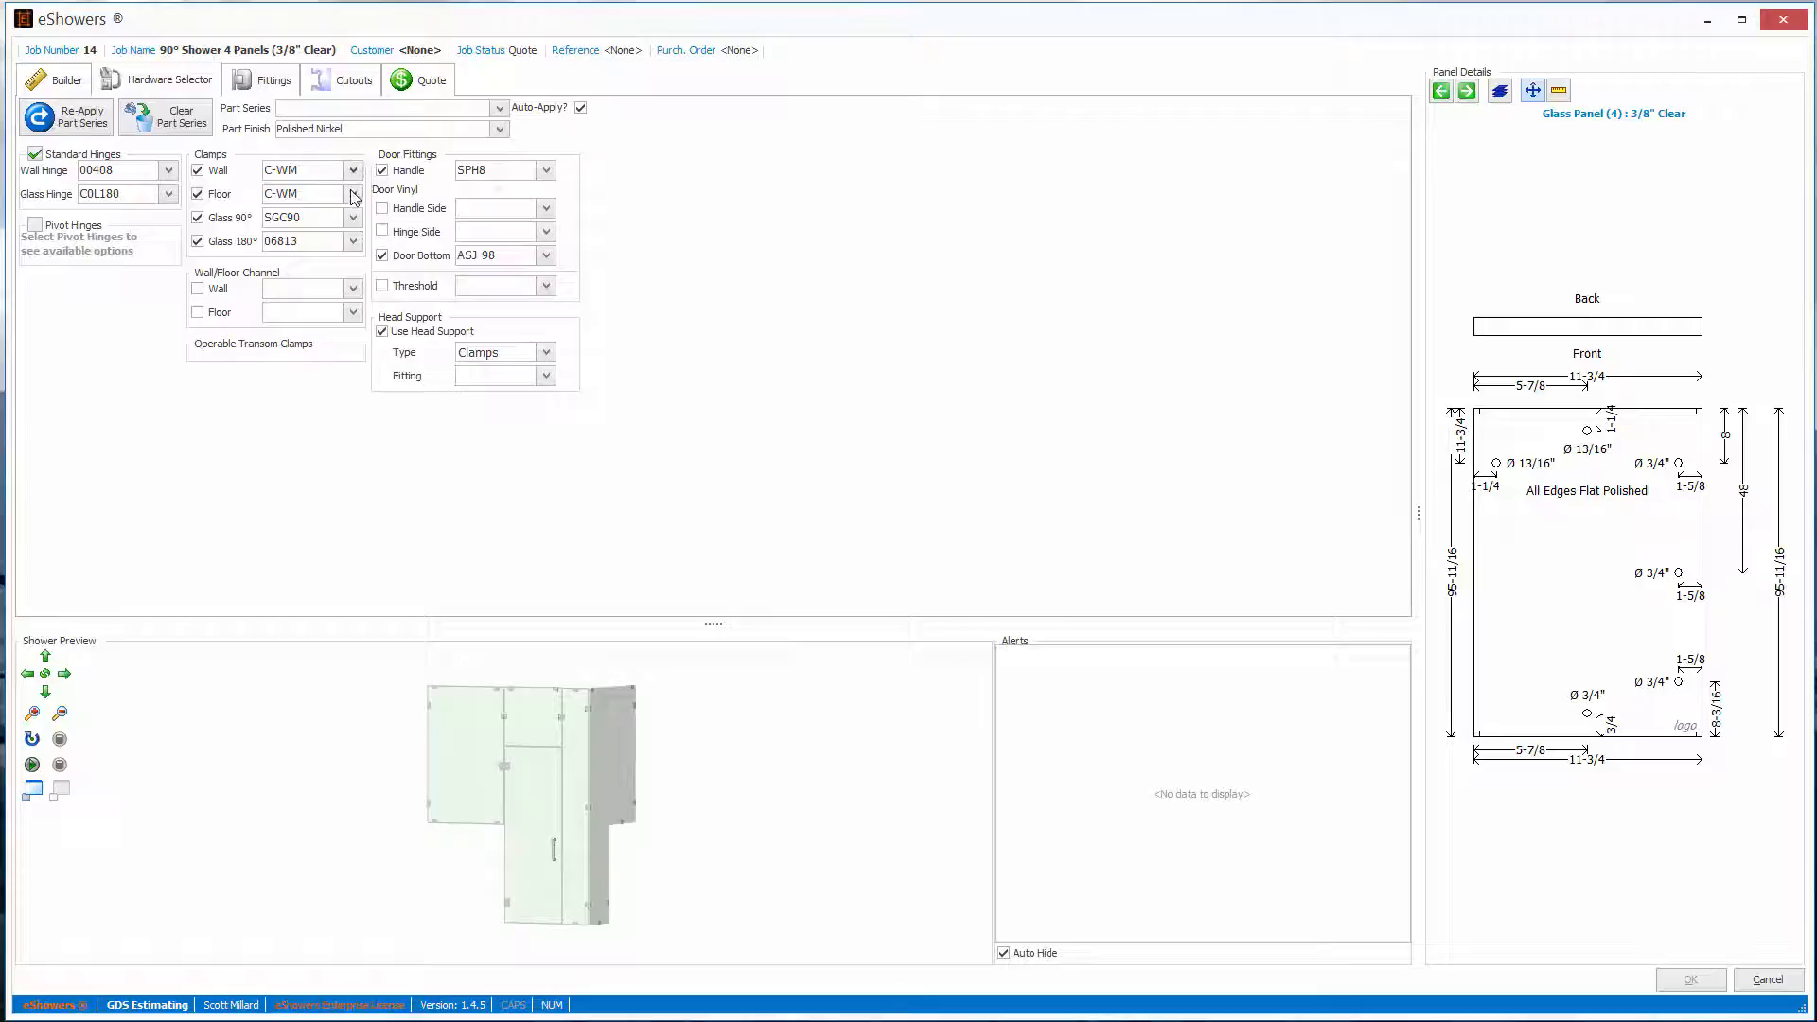
left_click(333, 215)
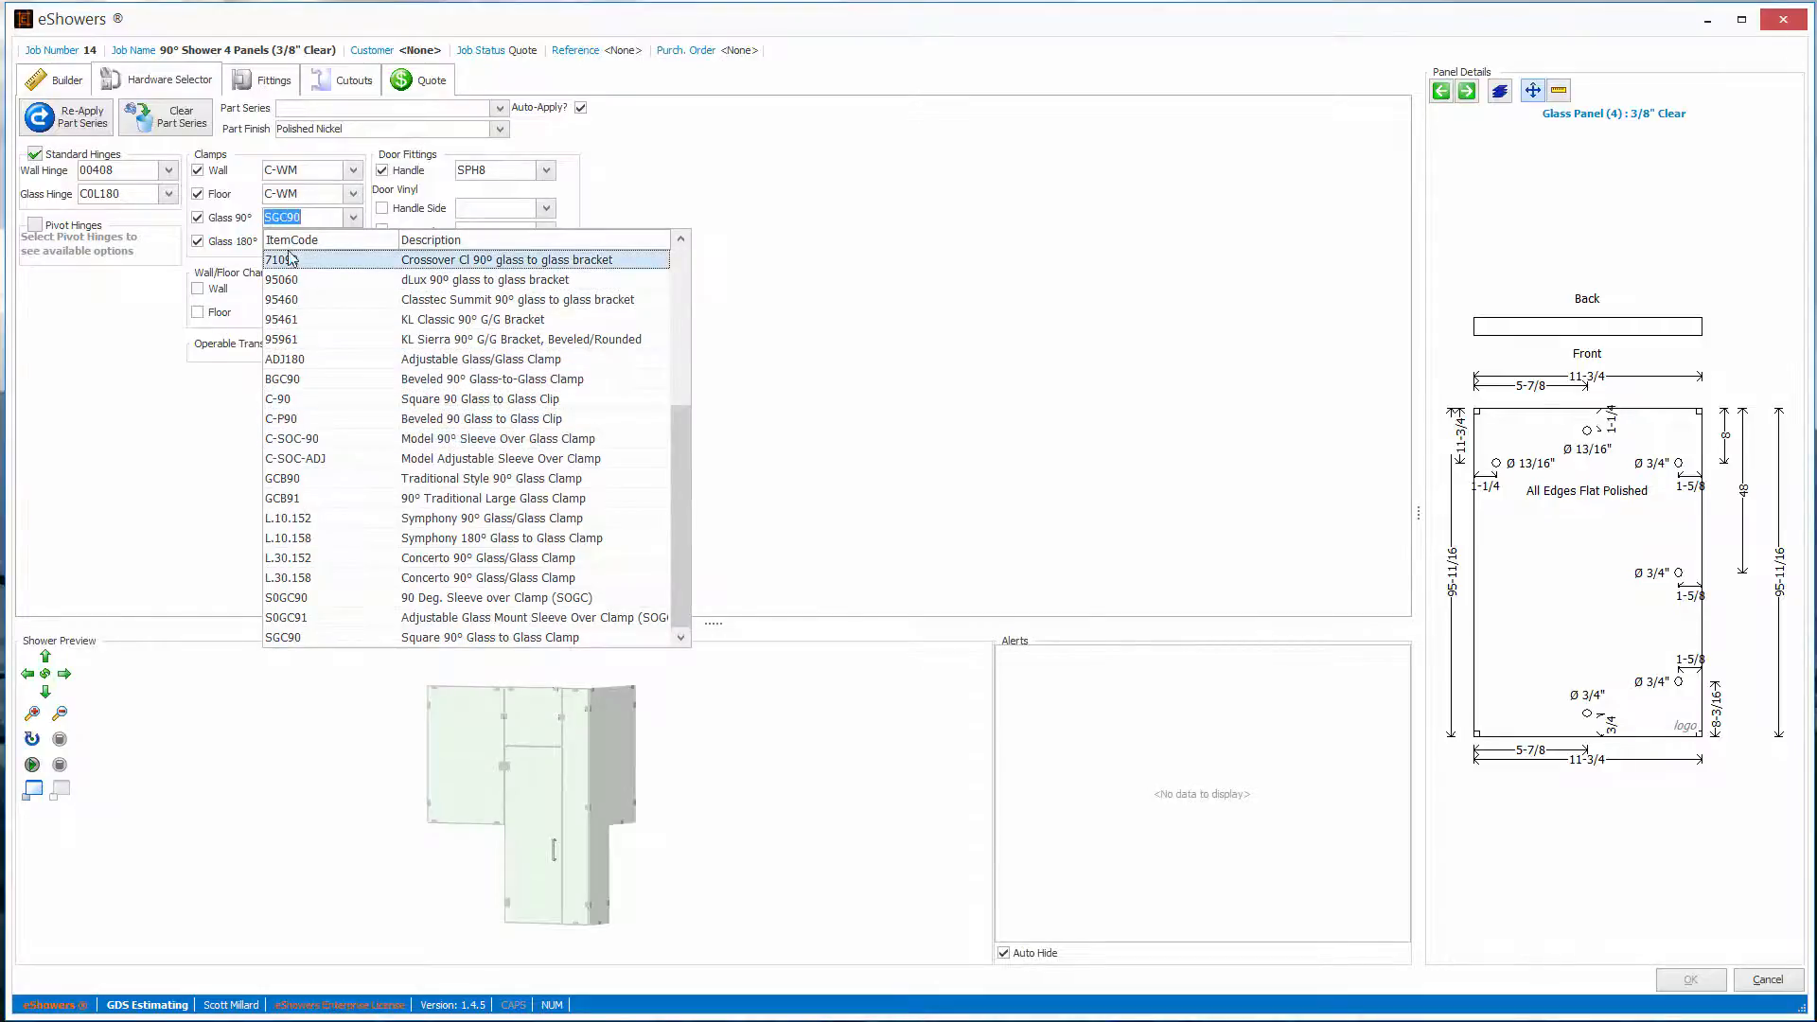
left_click(312, 218)
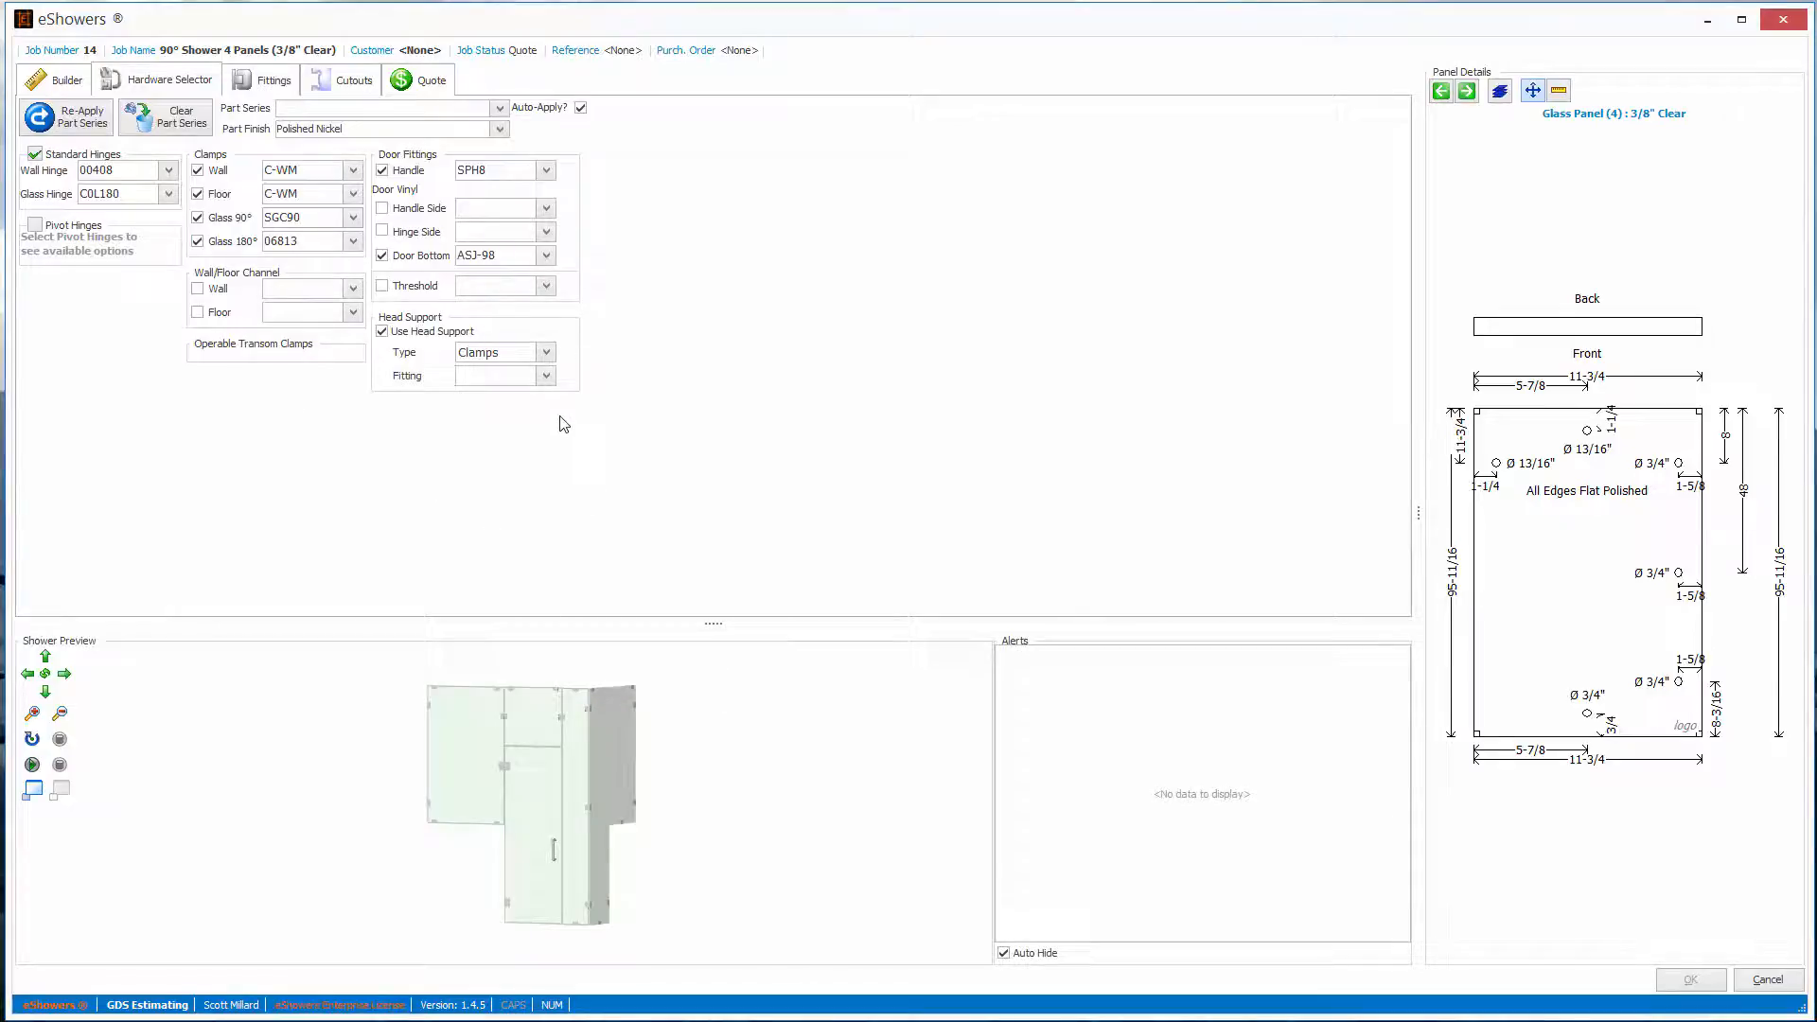
- Inspect the position settings of the C-WM wall clamp on Glass Panel (4)'s bottom edge without changing them
left_click(278, 81)
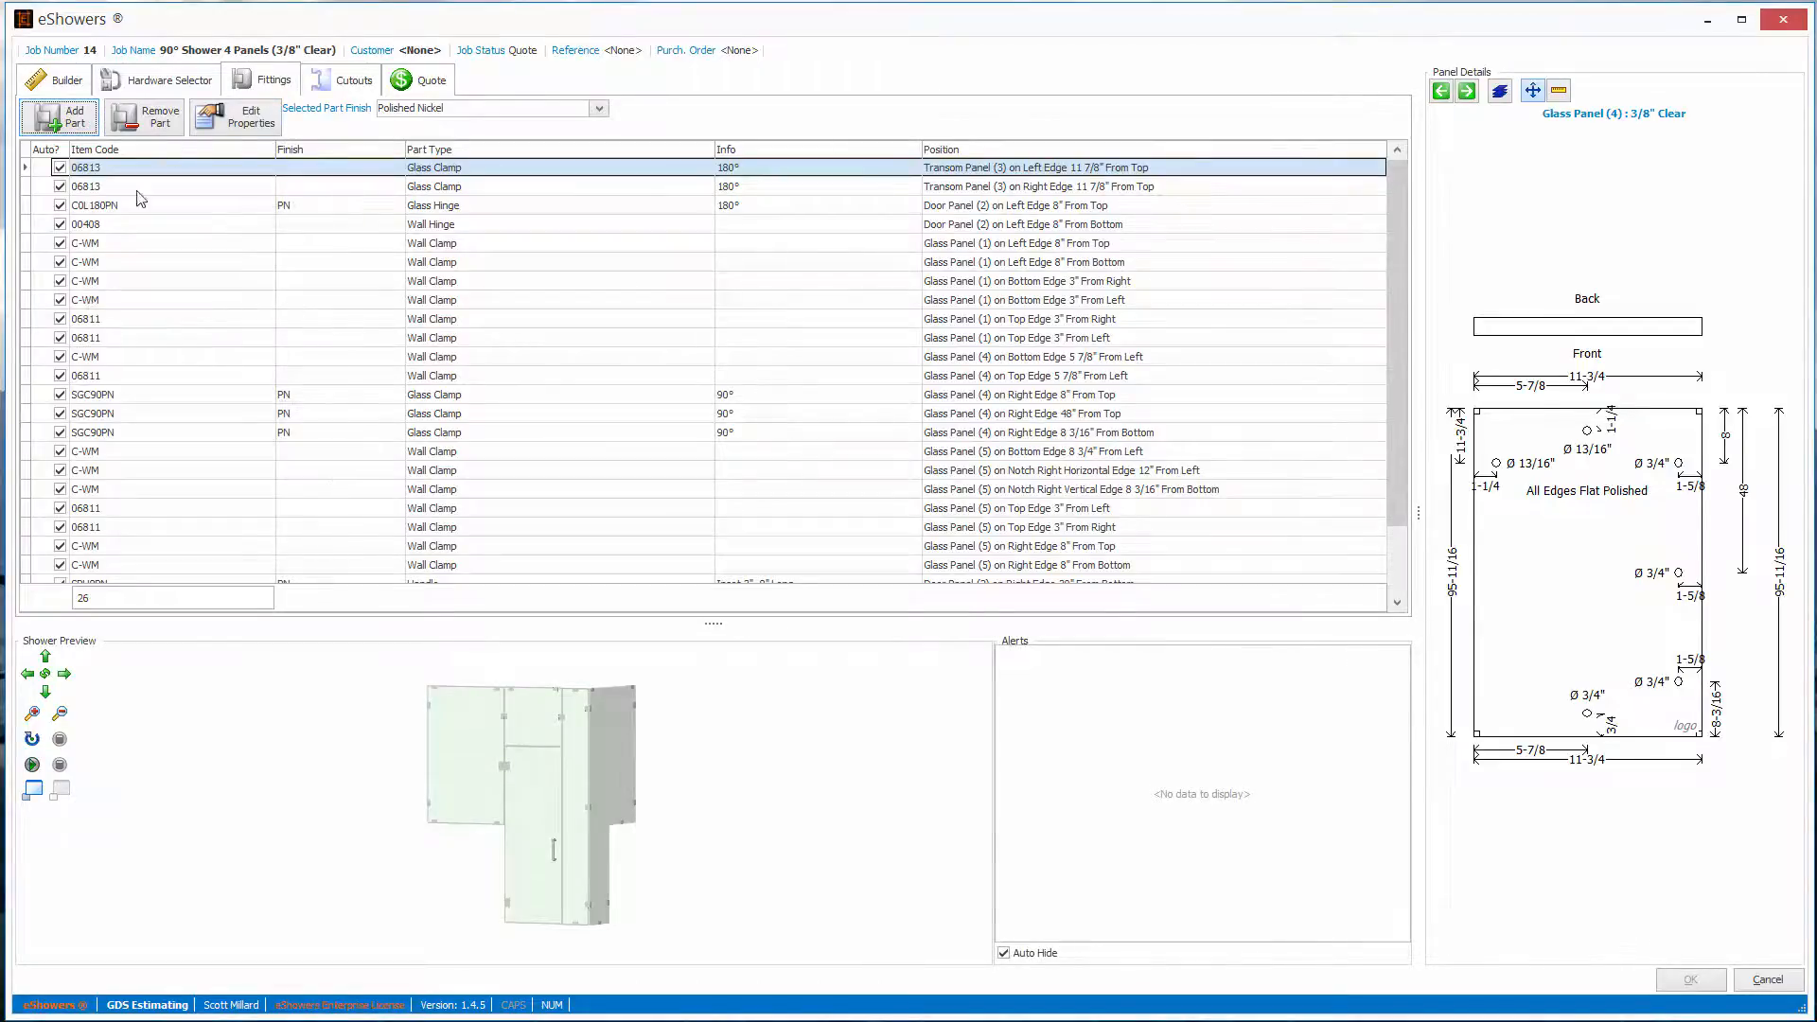
left_click(64, 112)
double_click(440, 358)
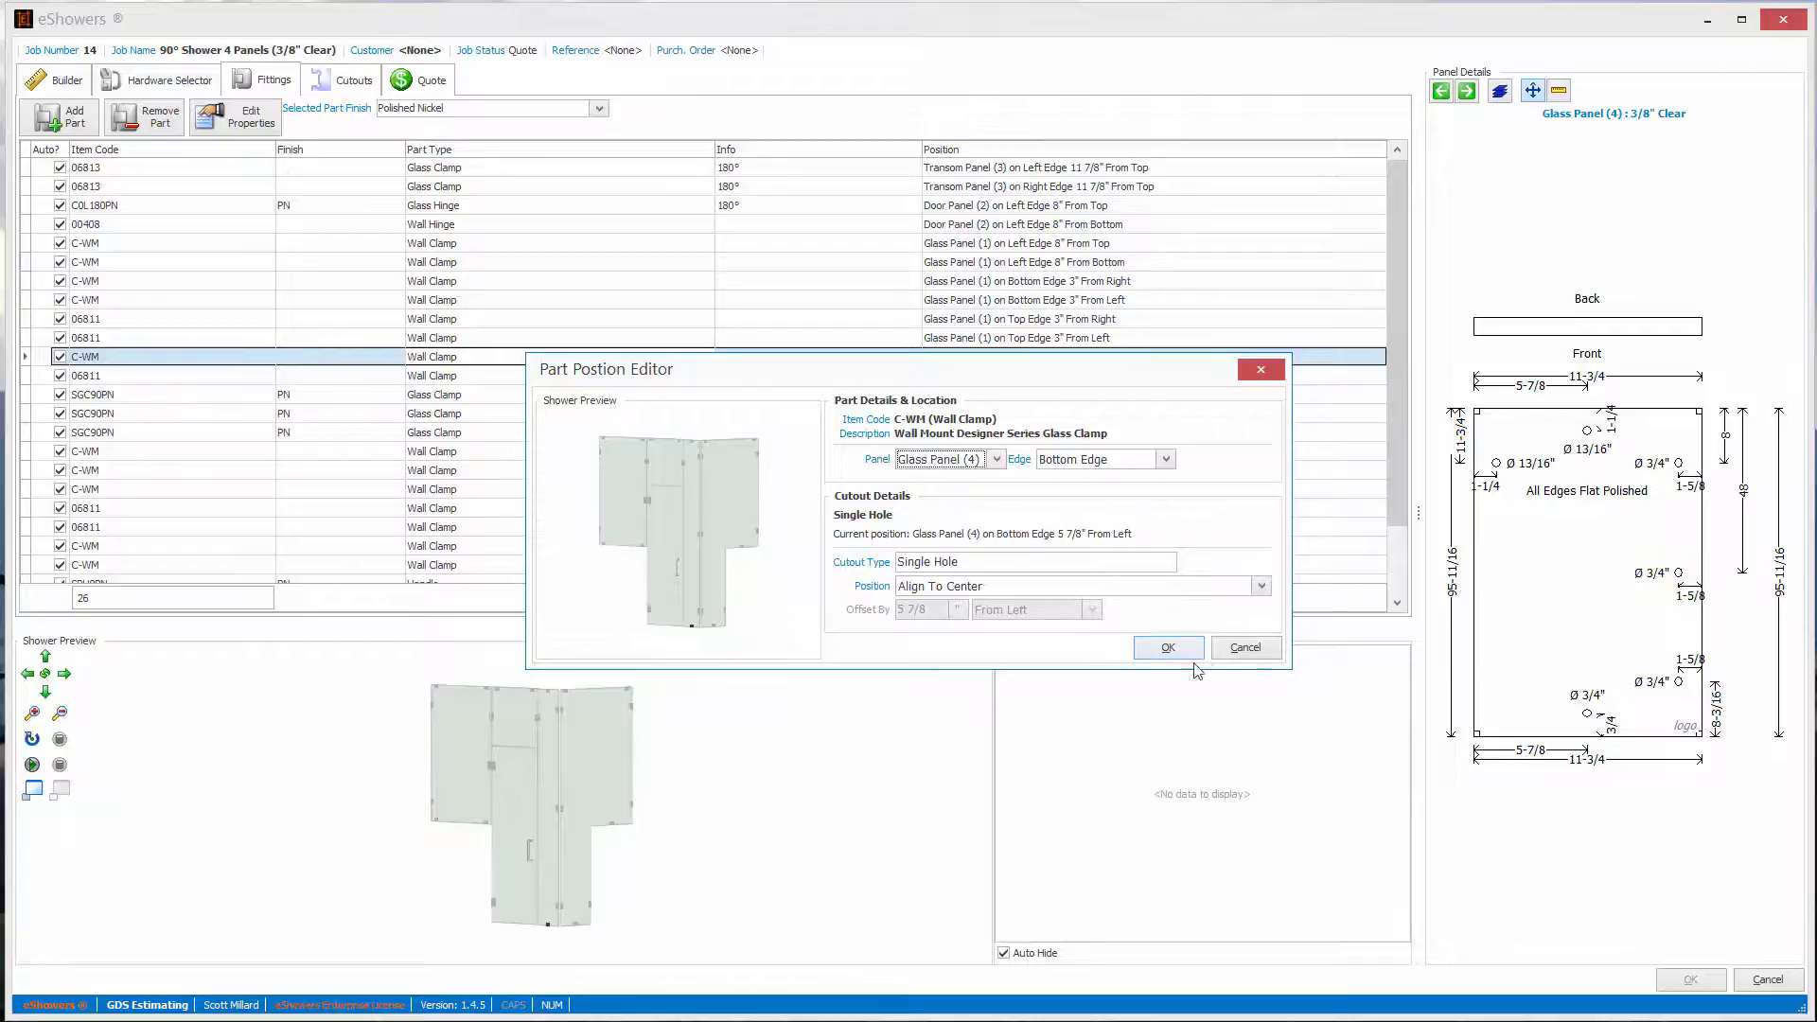
left_click(1244, 650)
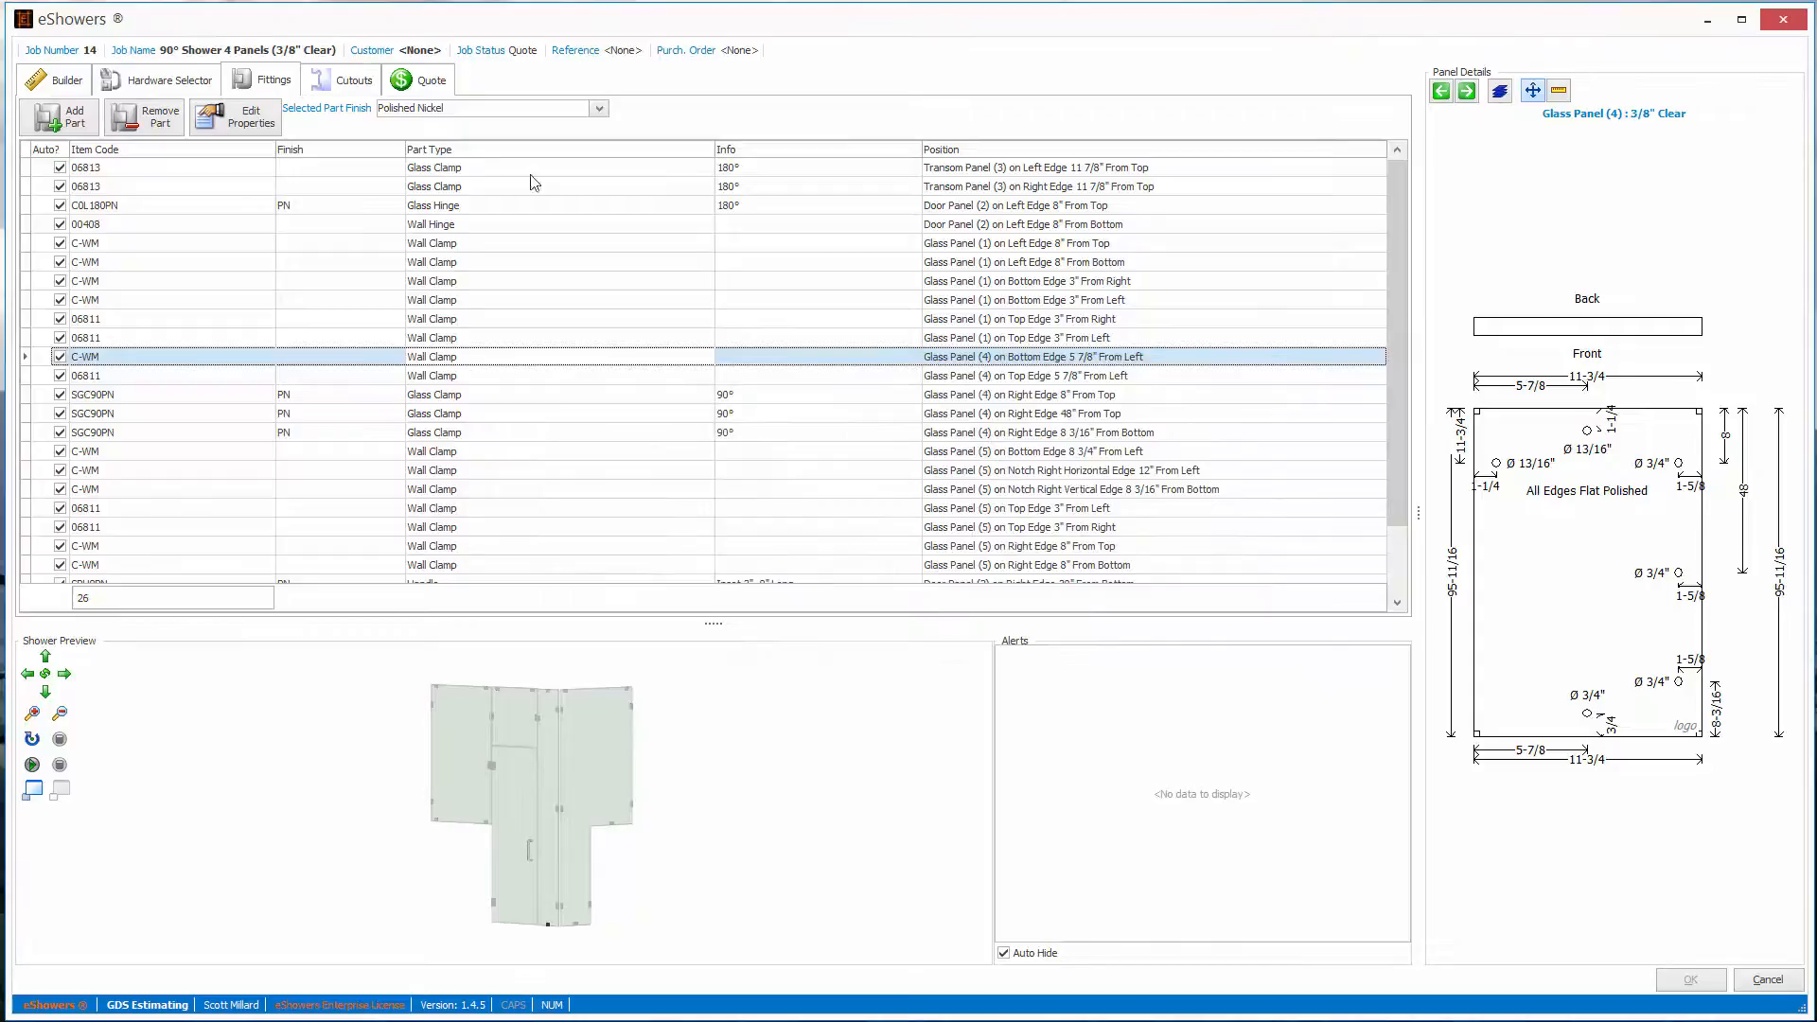
- Review the shower's quote summary and detailed breakdown, and close the design without saving
left_click(431, 83)
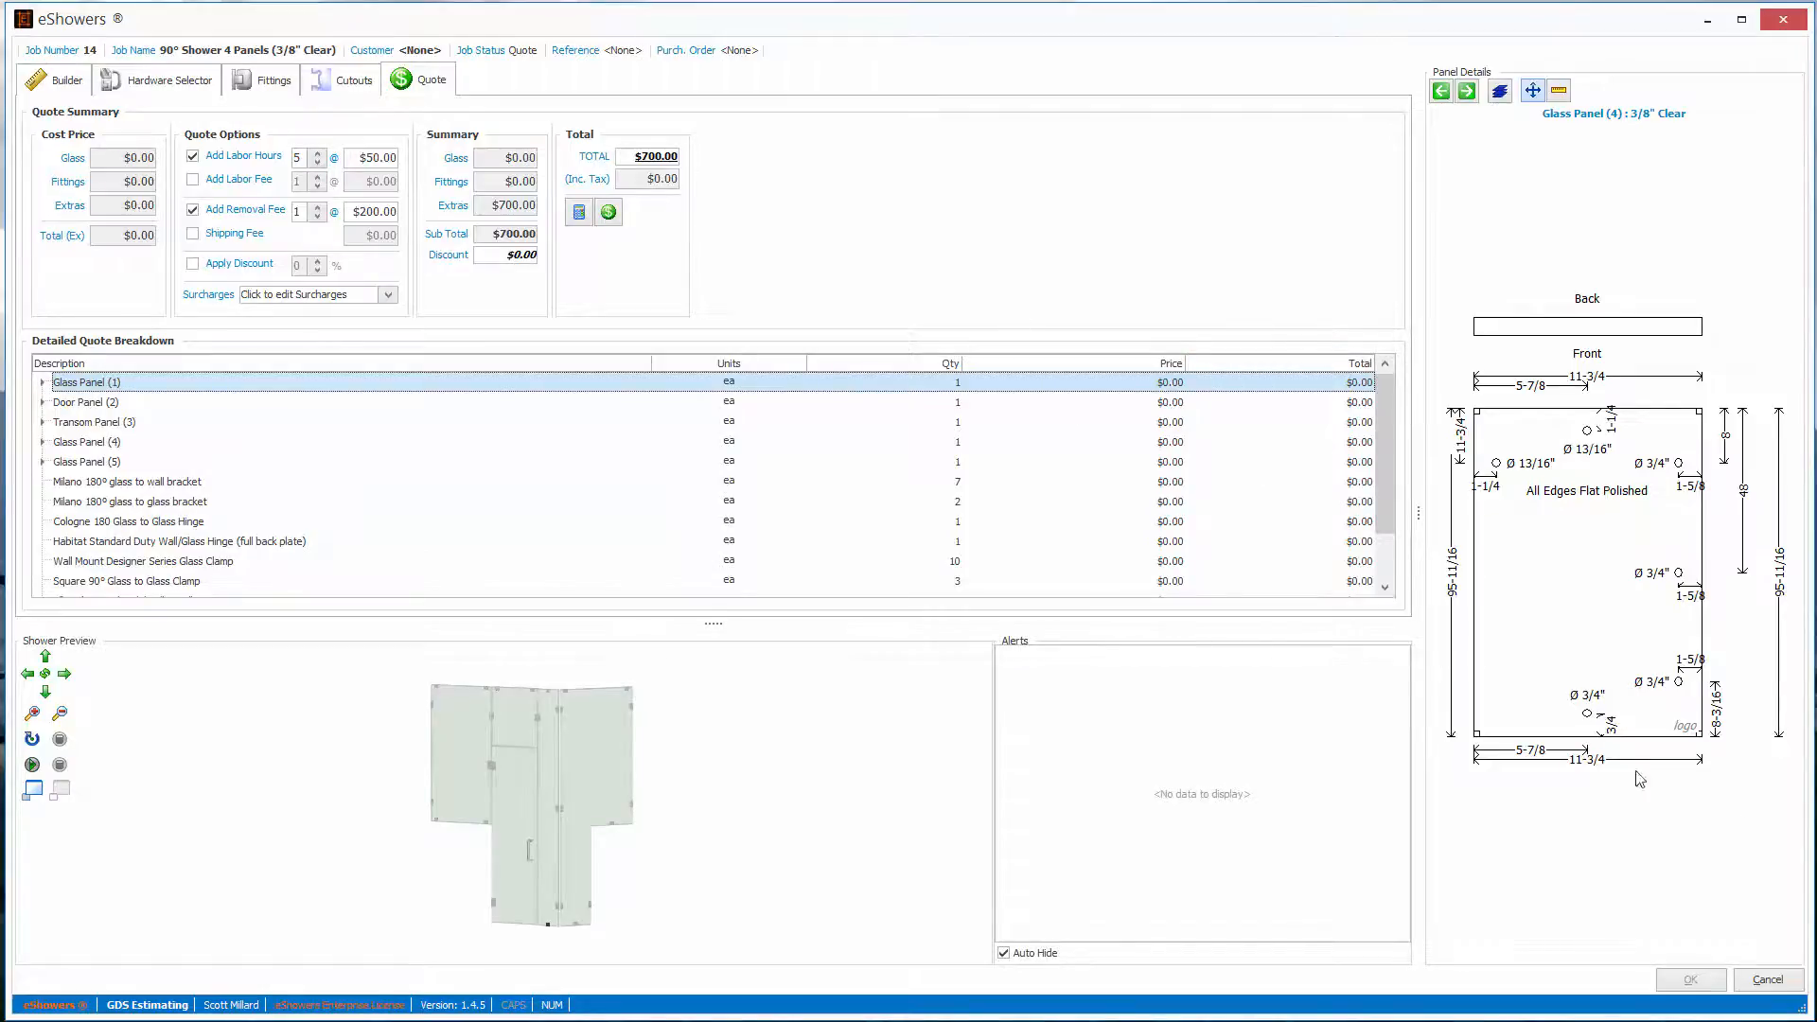
left_click(1763, 981)
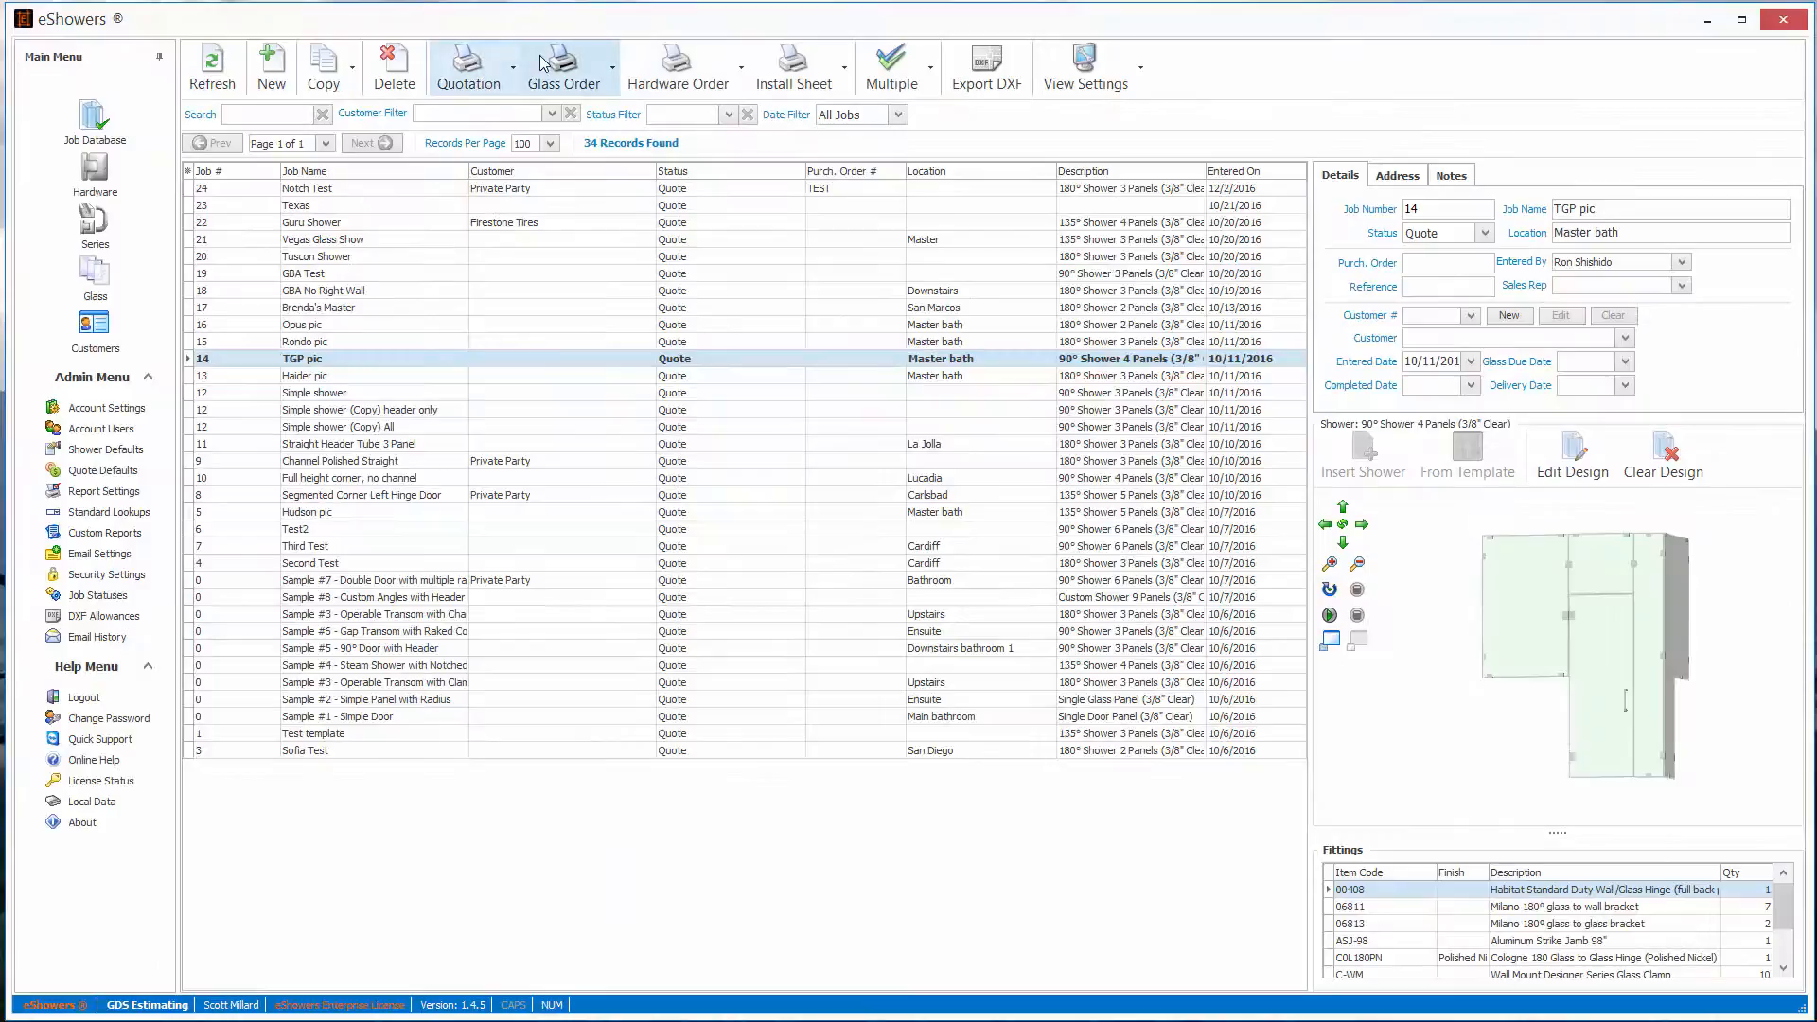
left_click(698, 72)
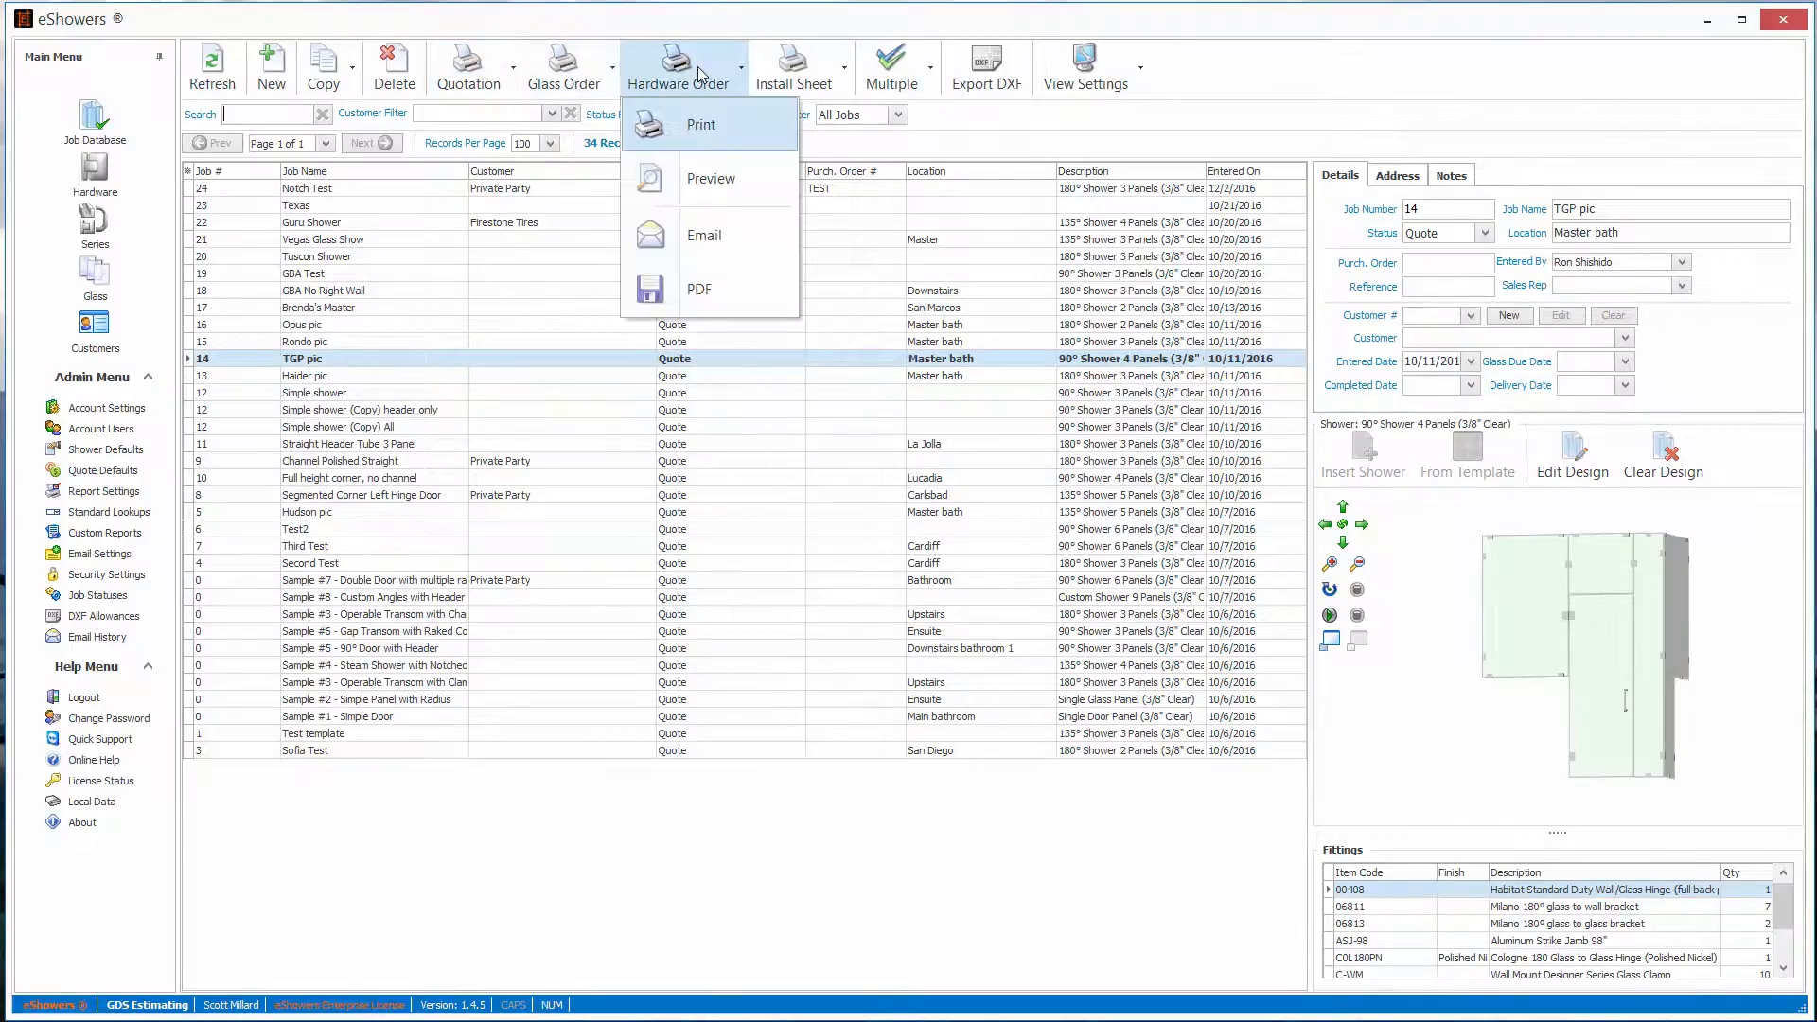
left_click(706, 137)
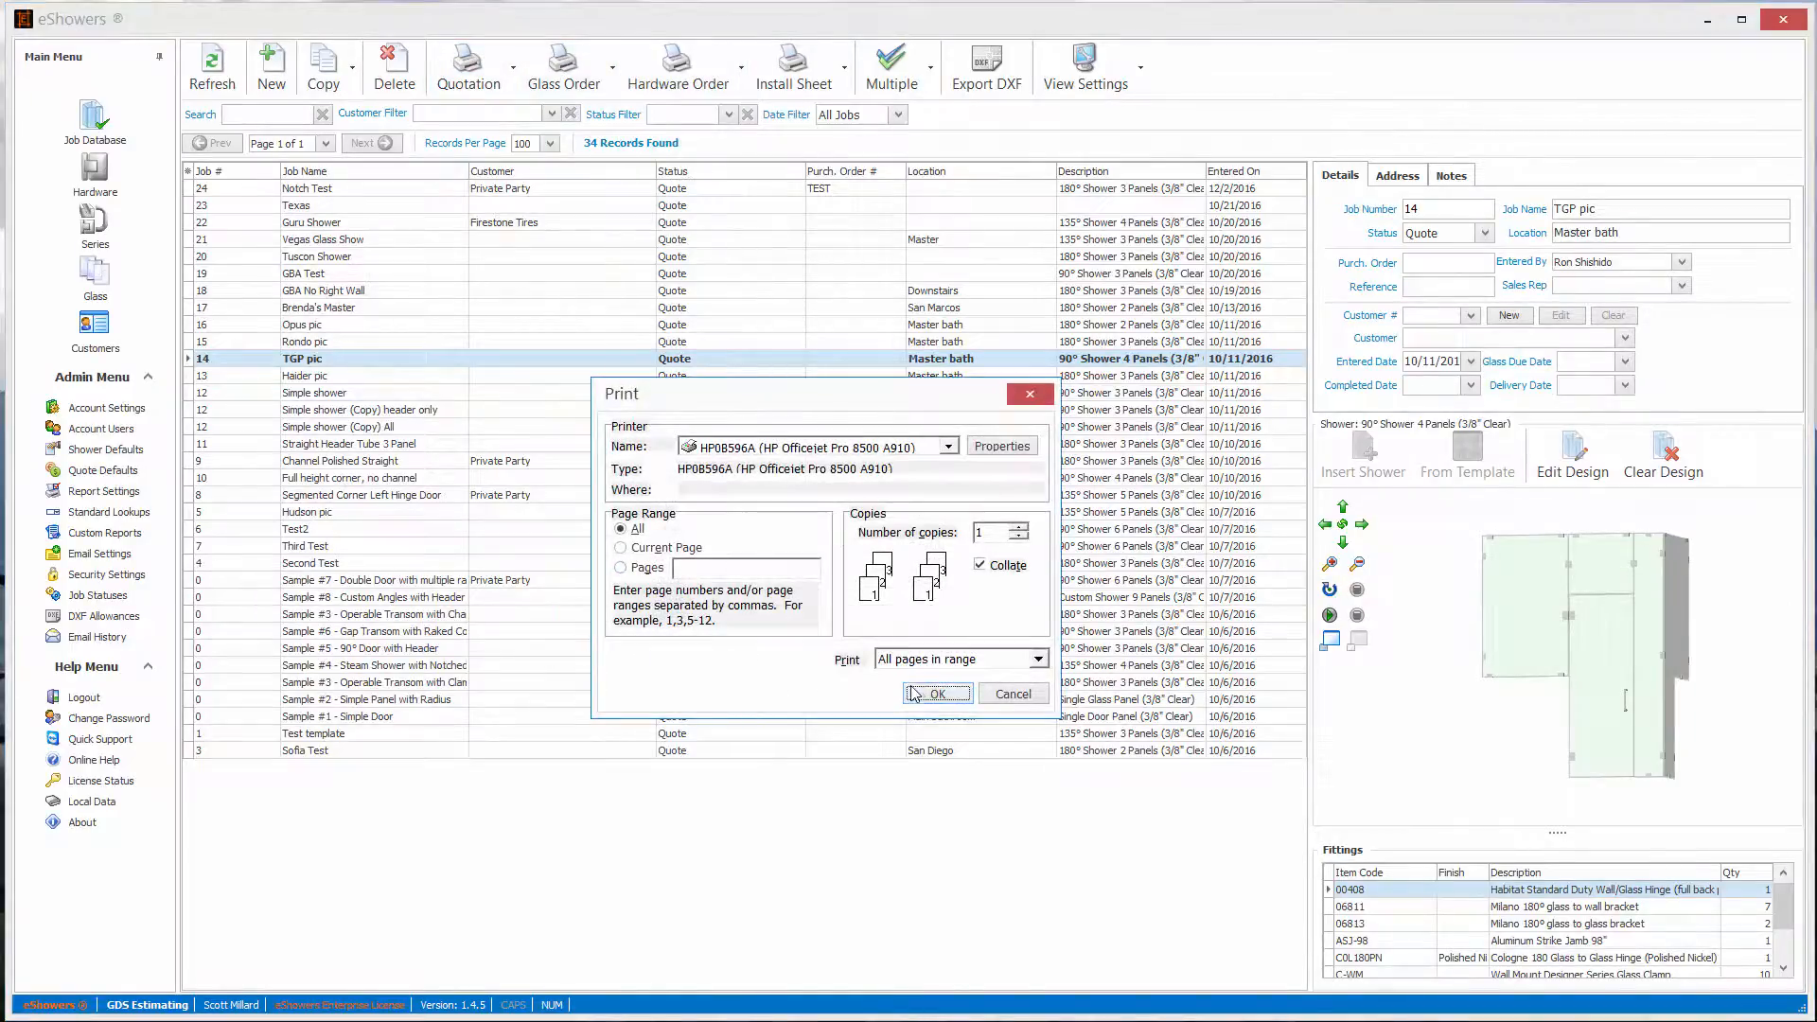
left_click(1012, 692)
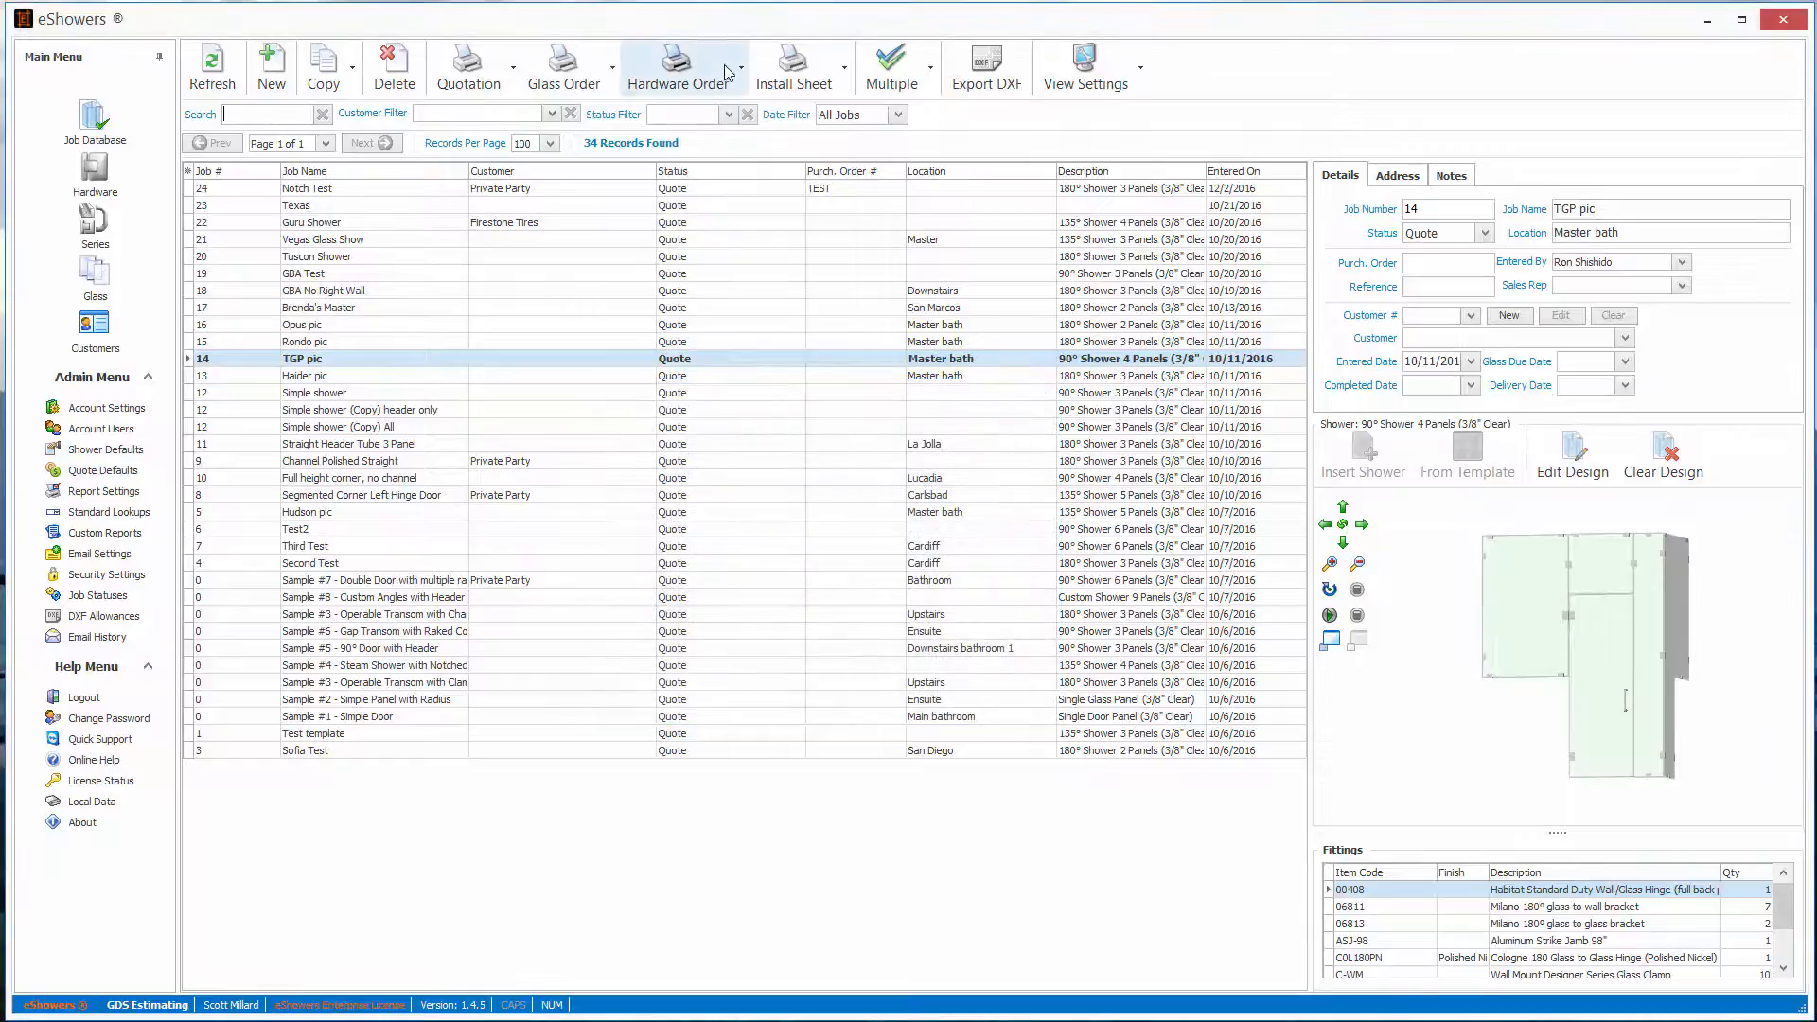
- Preview the hardware order report for the TGP pic job and close it
left_click(706, 59)
left_click(724, 177)
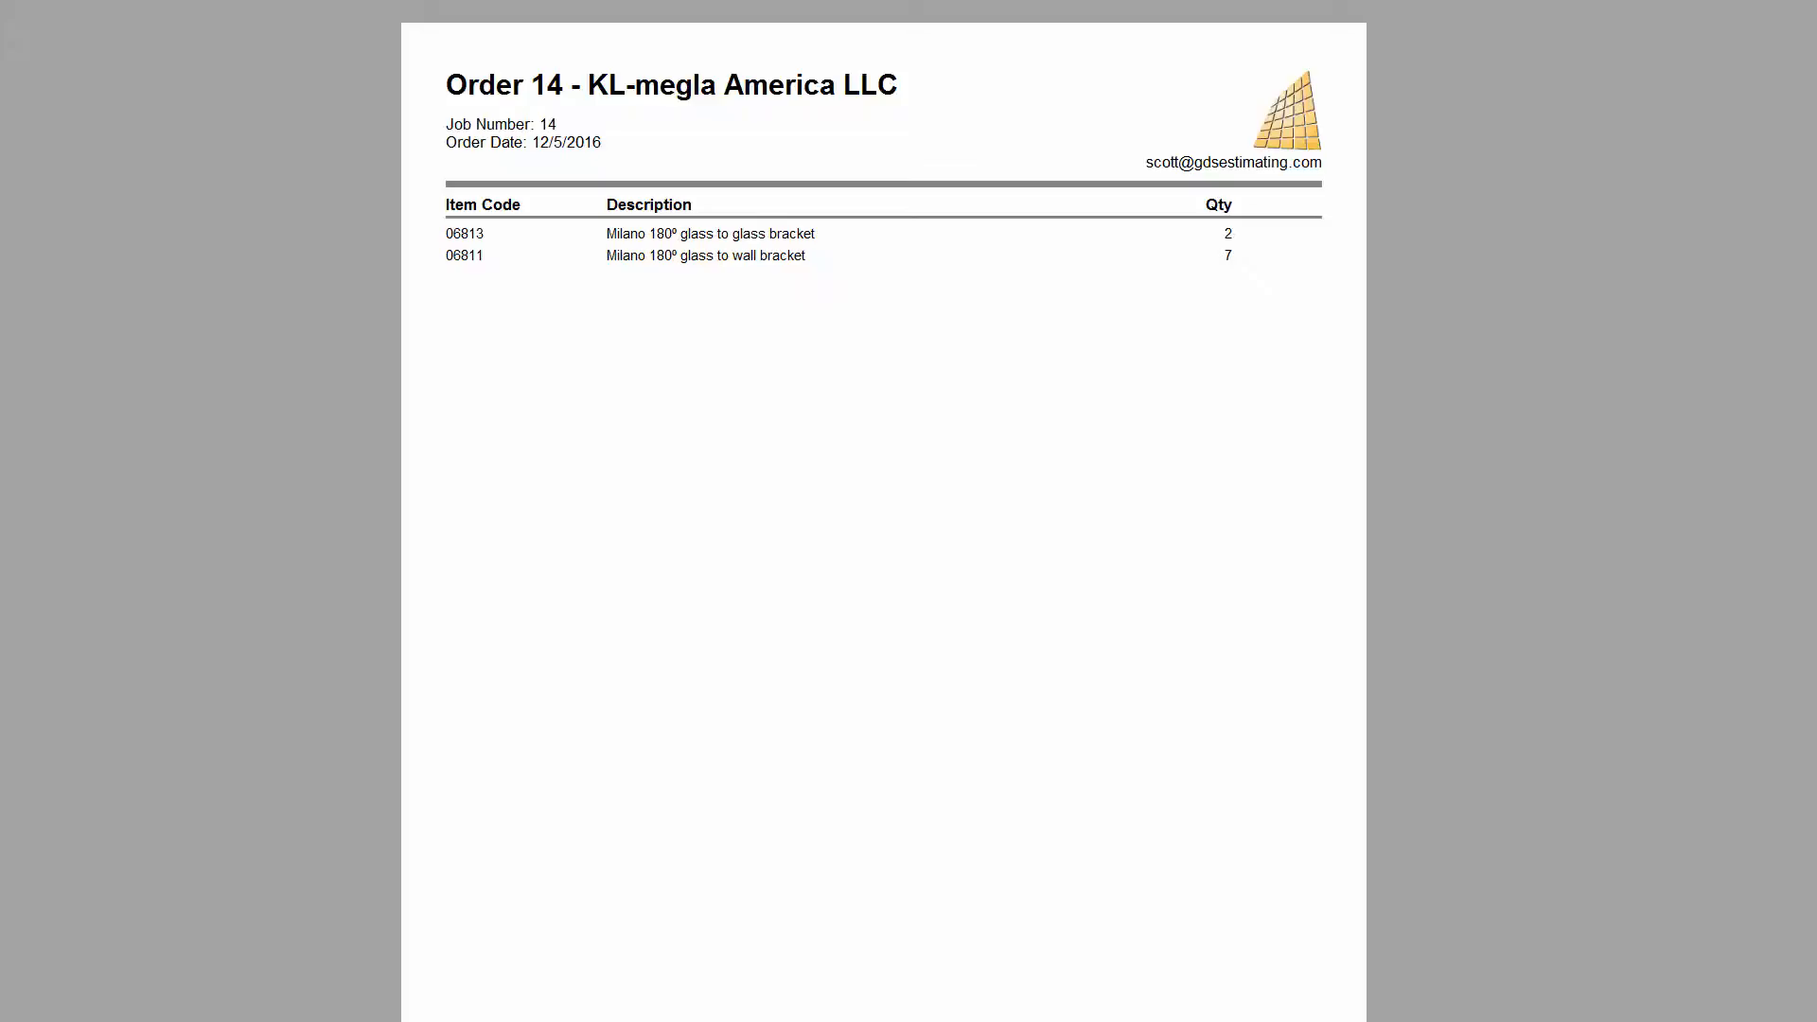
scroll(884, 511, "up", 10)
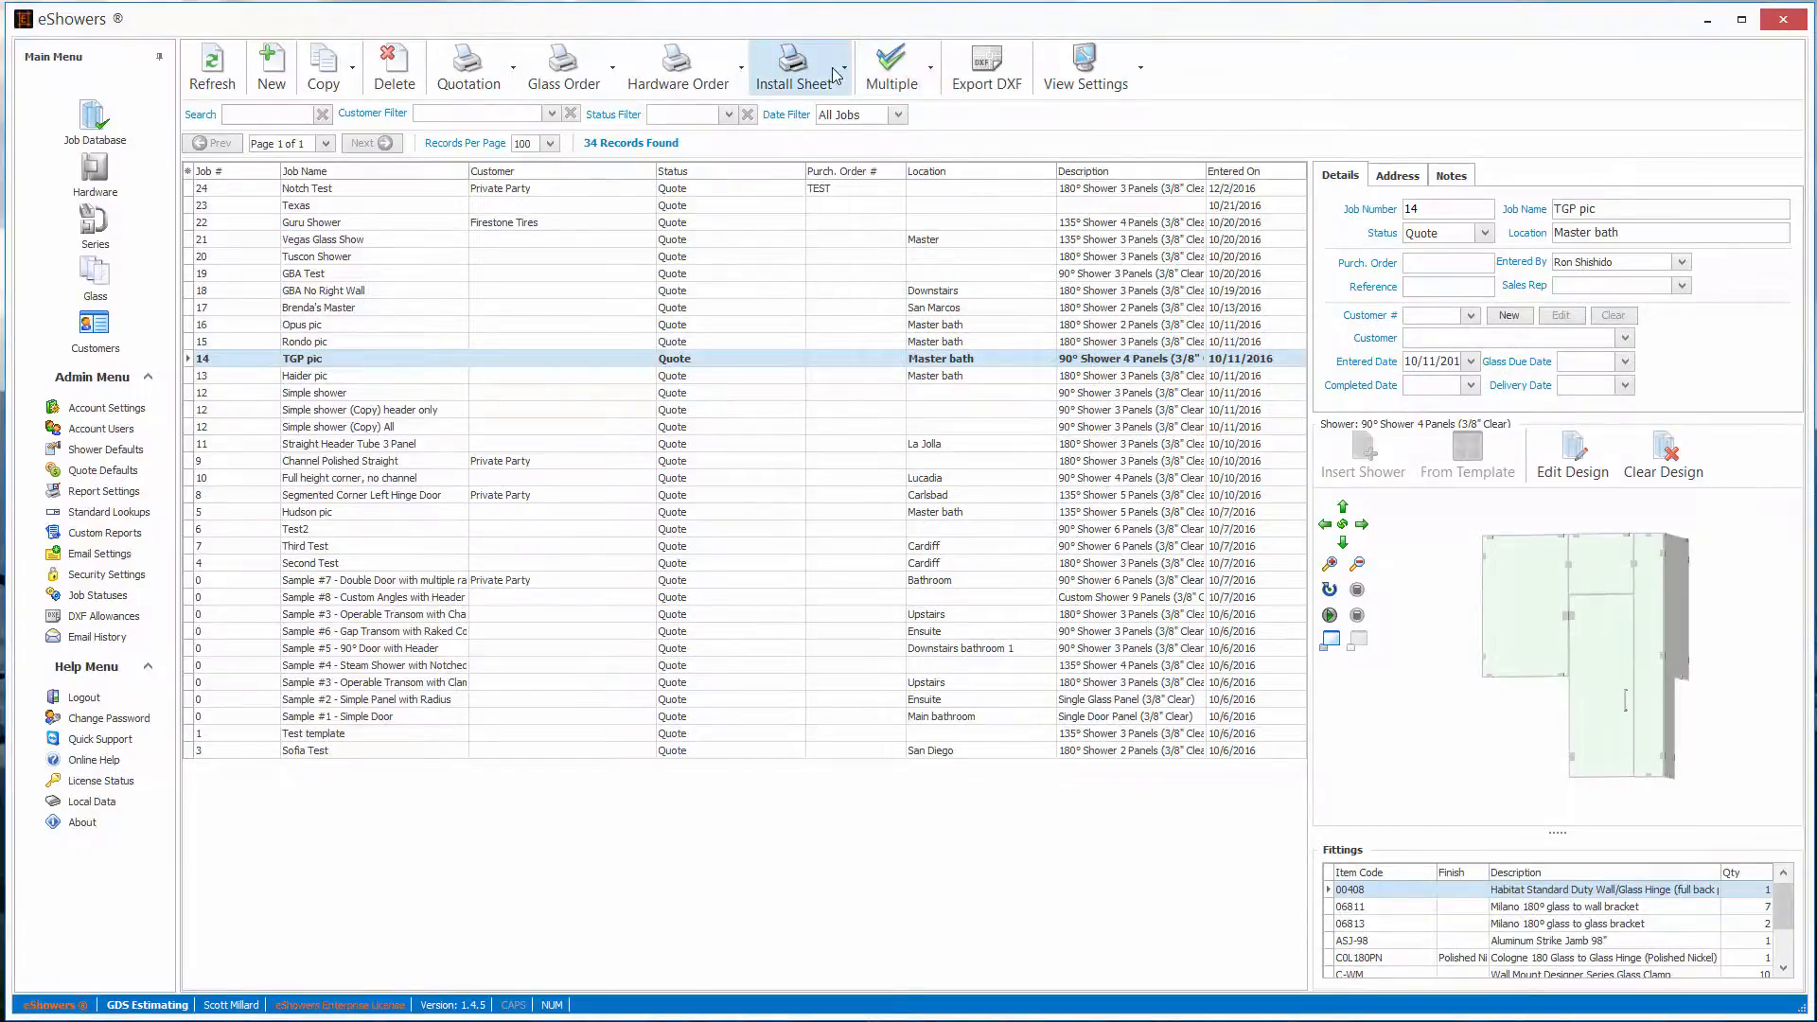
- View the KL-megla hardware catalog's retail pricing and return to the job database
left_click(91, 172)
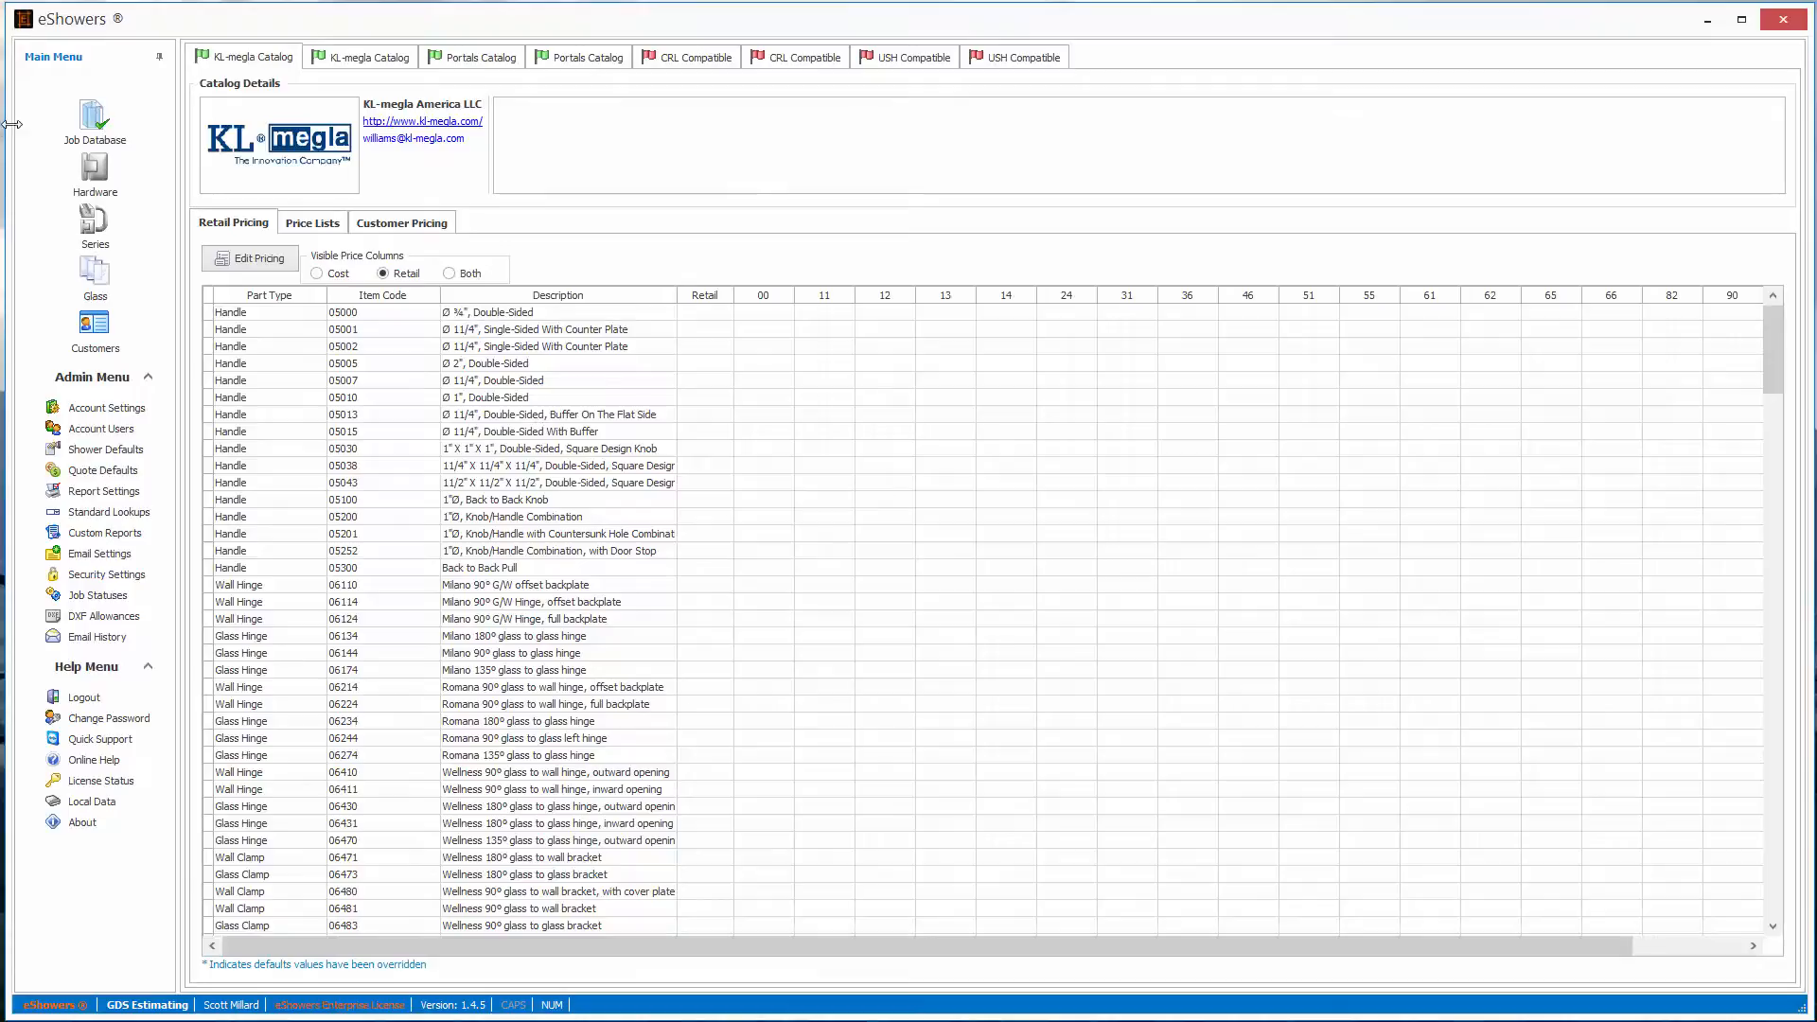
left_click(93, 121)
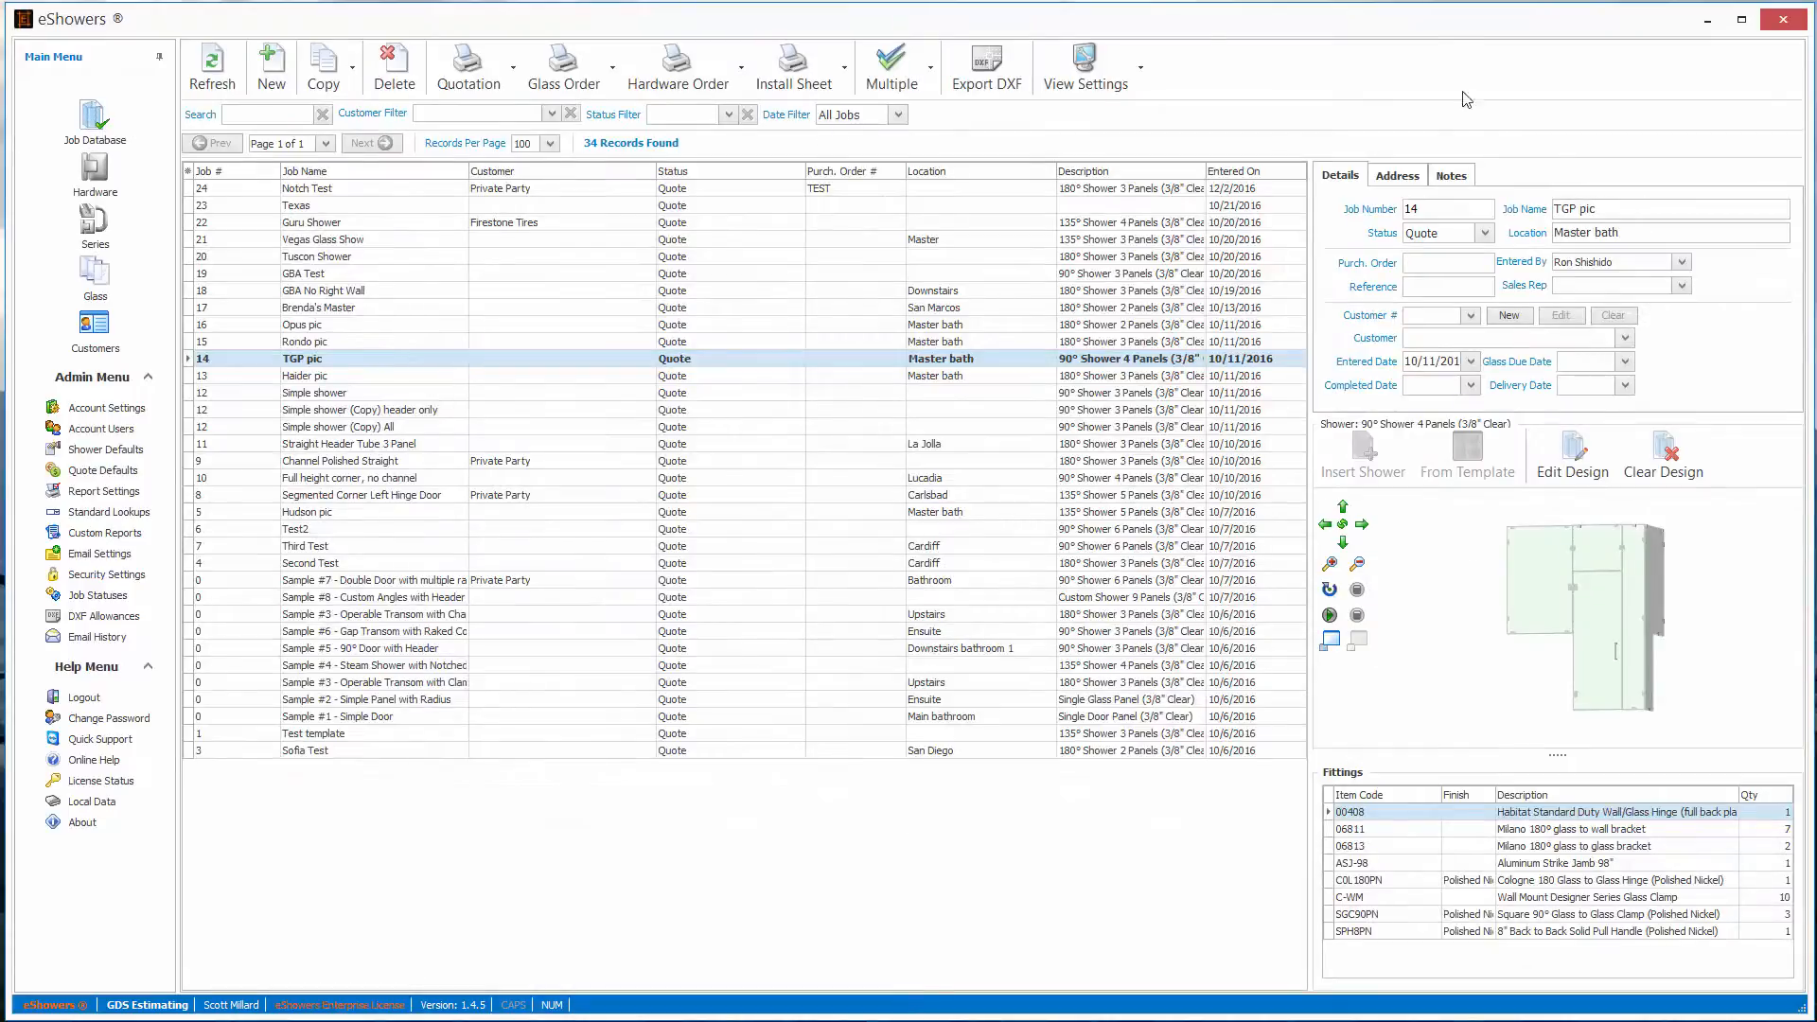